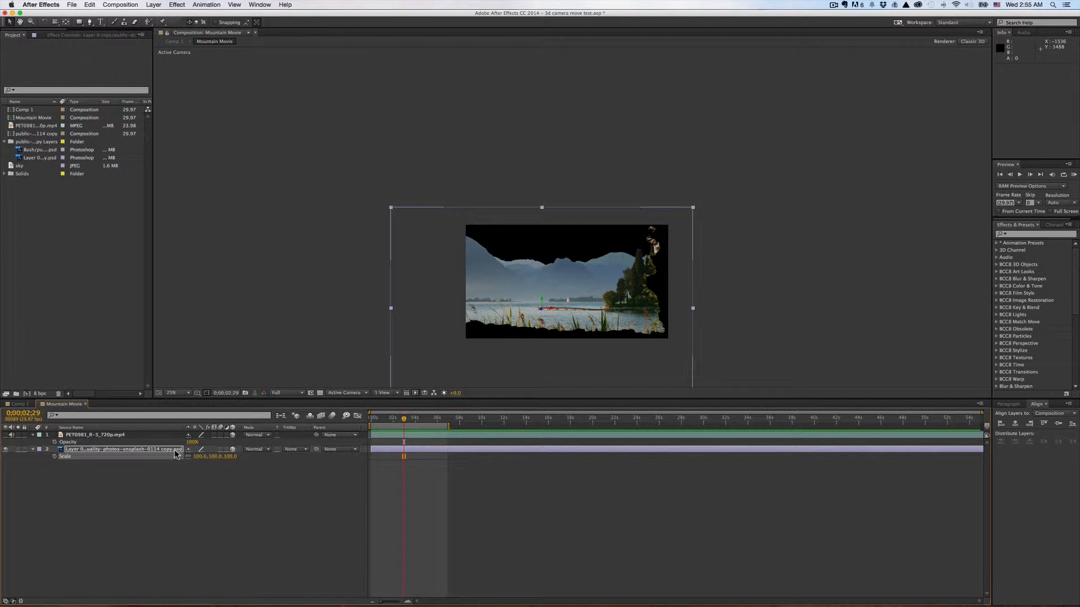
- Set the scale of the Photoshop photo layer beneath the video layer to 125%
left_click(141, 455)
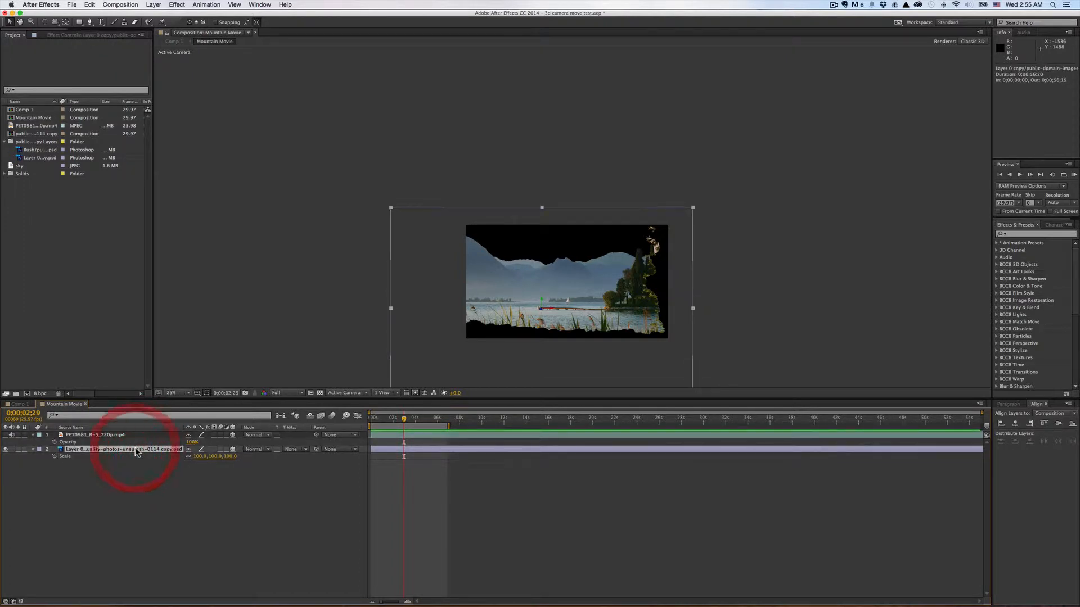
left_click(55, 456)
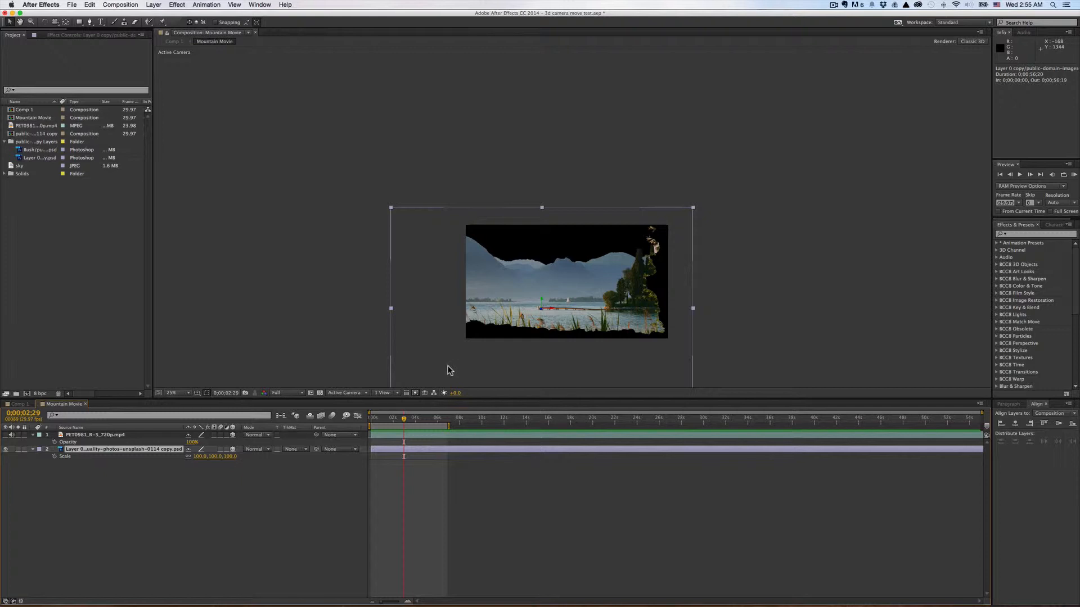
key("shift+slash")
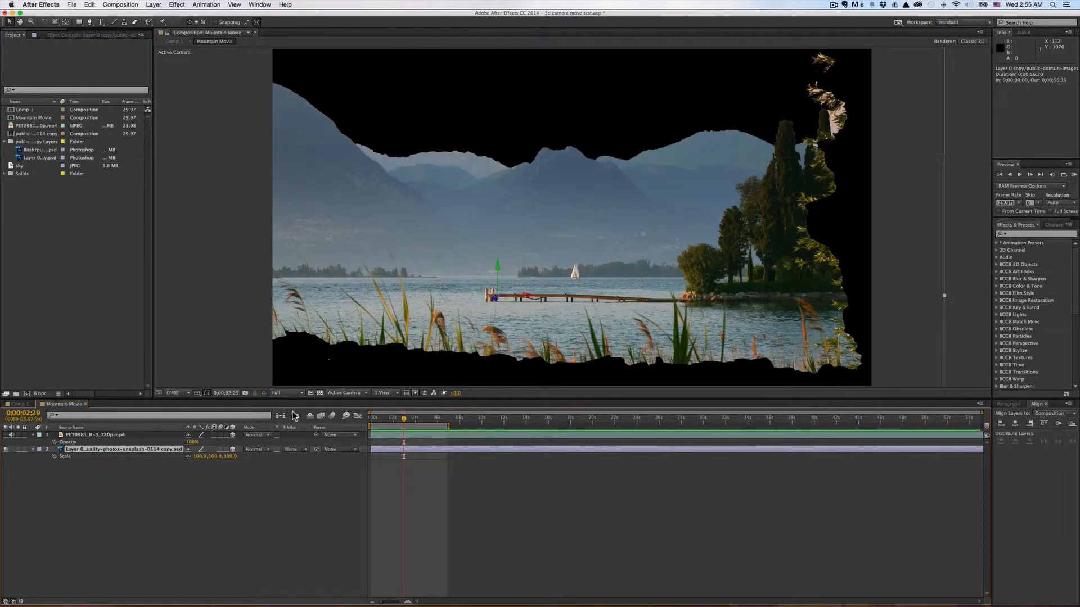
left_click(200, 456)
type("125")
key("Return")
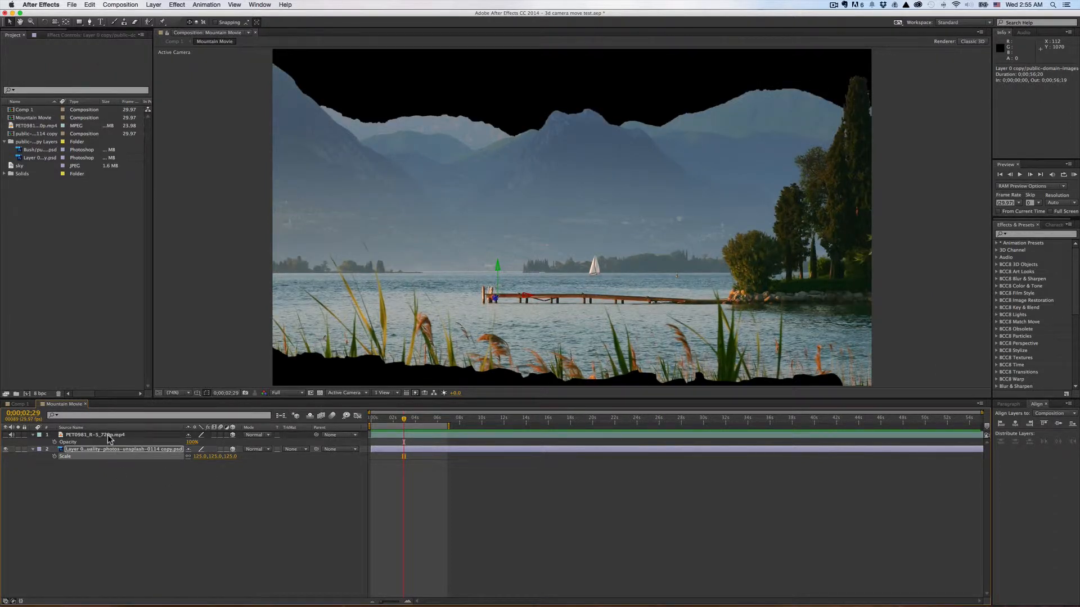
- Auto-trace the photo layer's alpha channel for the current frame onto a new layer, and hide that traced layer
left_click(177, 5)
mouse_move(162, 3)
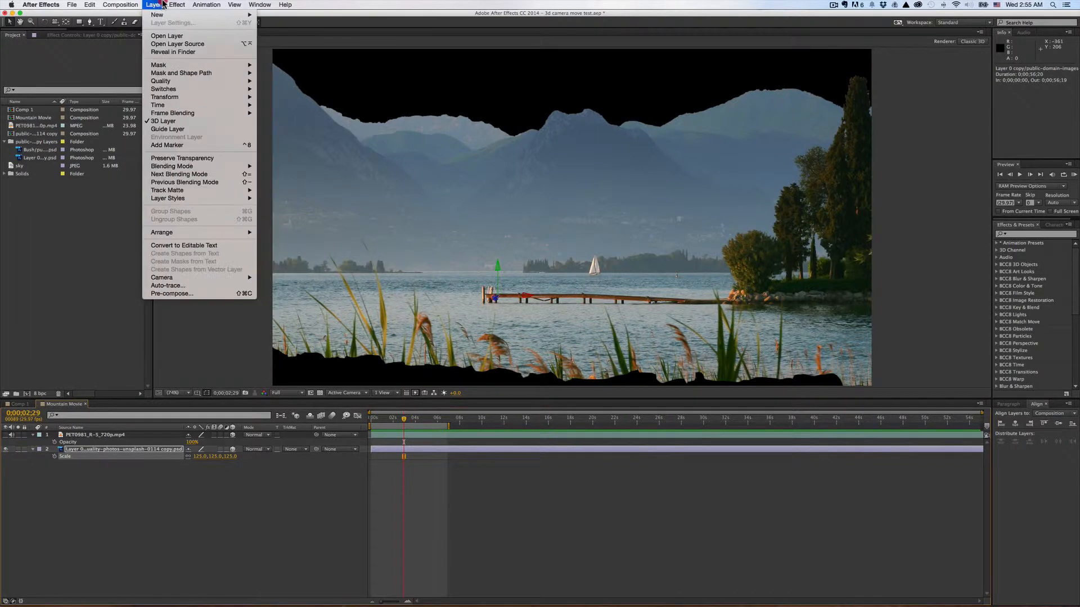
left_click(191, 286)
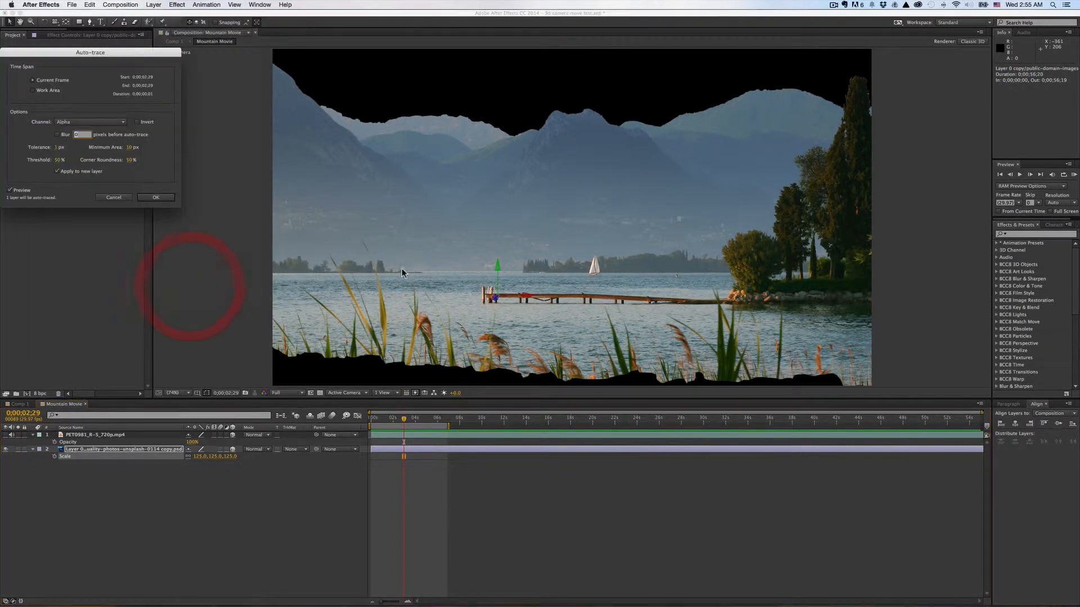
left_click(156, 198)
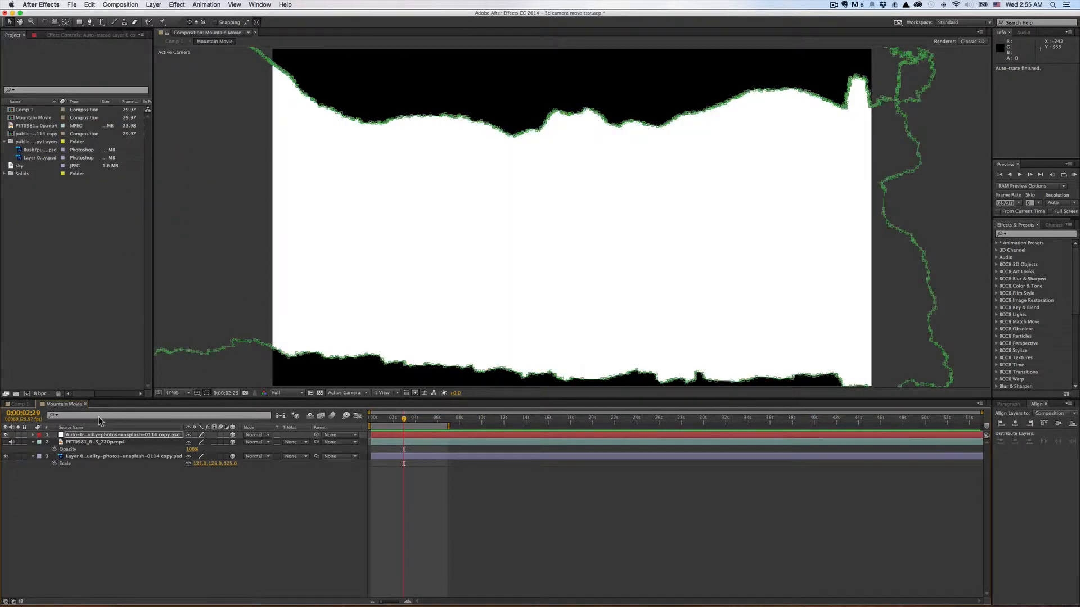
left_click(6, 435)
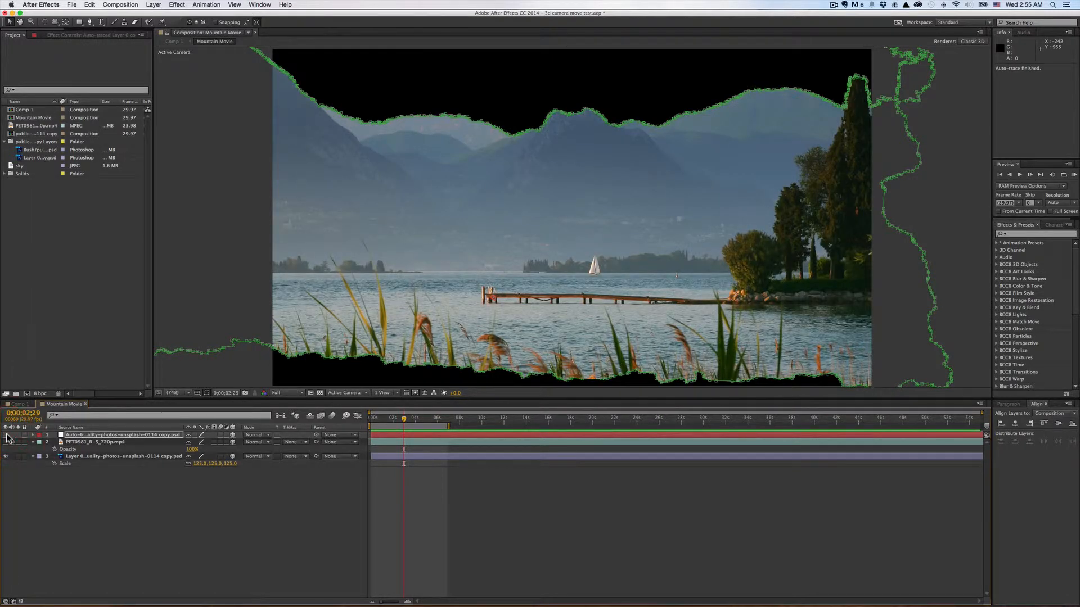
- Make the PET0981_R-S_720p.mp4 video layer visible in the composition
left_click(84, 443)
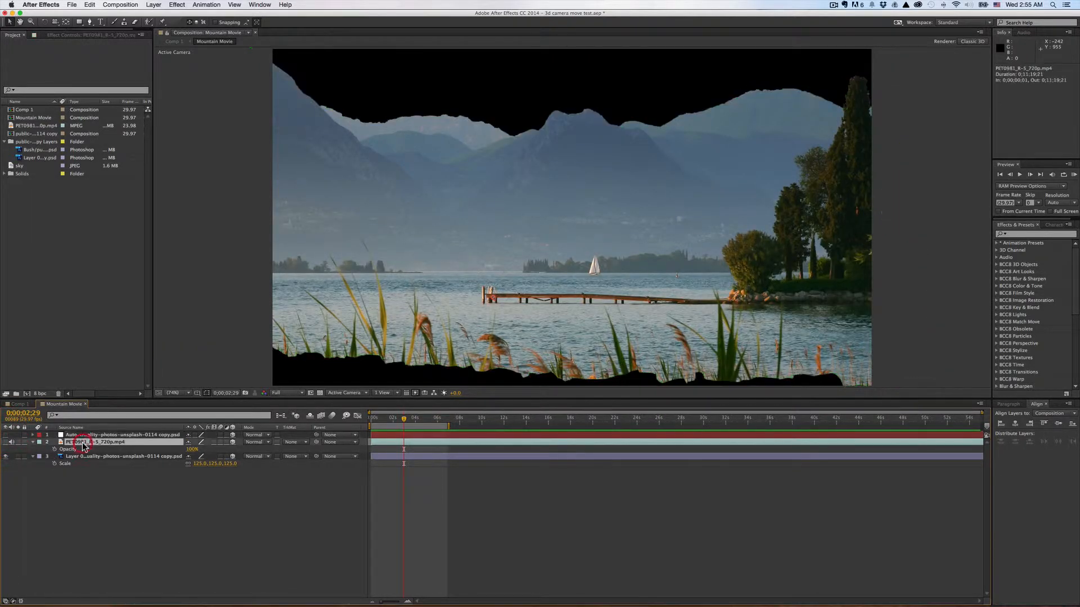
left_click(92, 436)
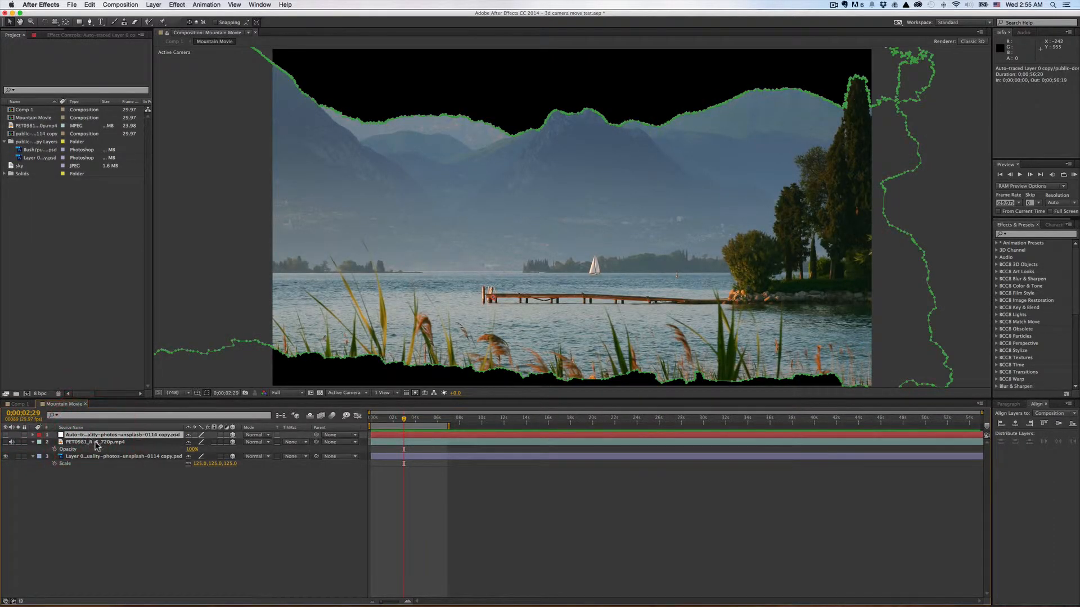
left_click(95, 443)
left_click(6, 442)
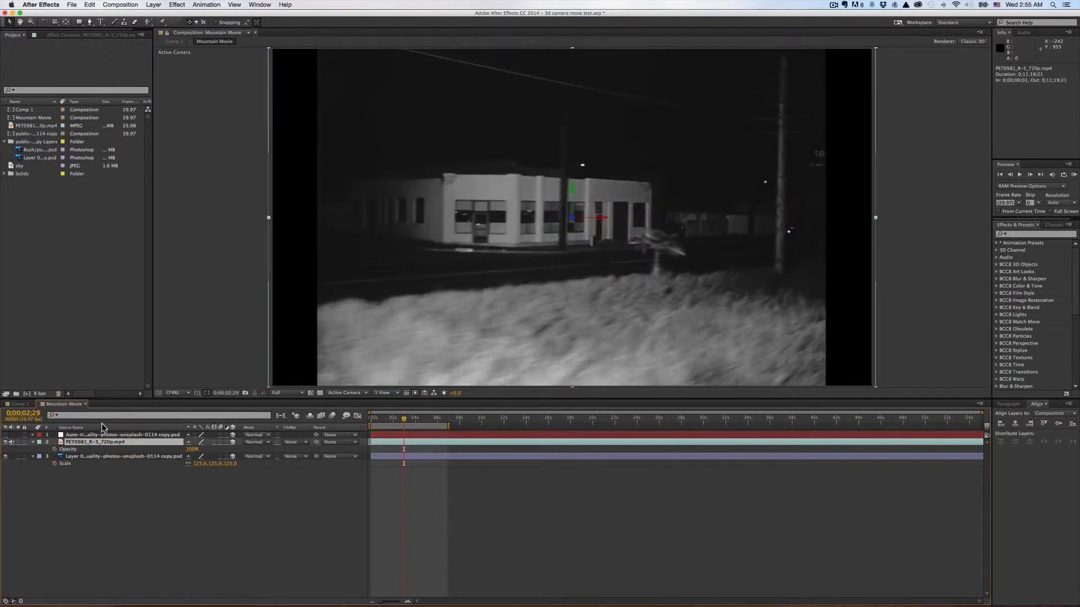
- Open the CopyMask2Layer script and pick Mask 17 of the auto-traced layer as the mask to copy
left_click(234, 4)
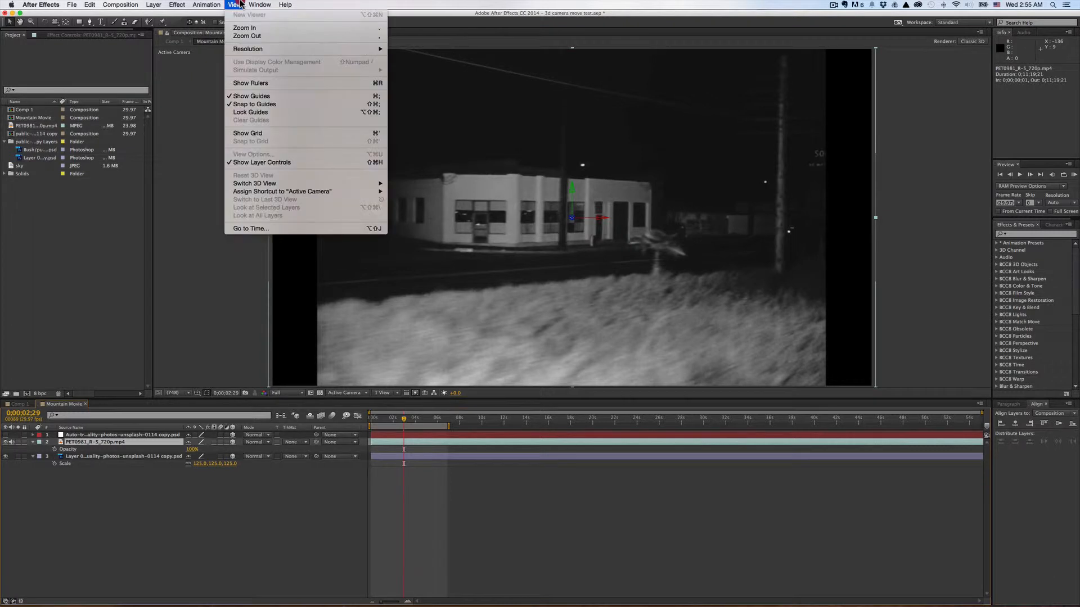
mouse_move(260, 5)
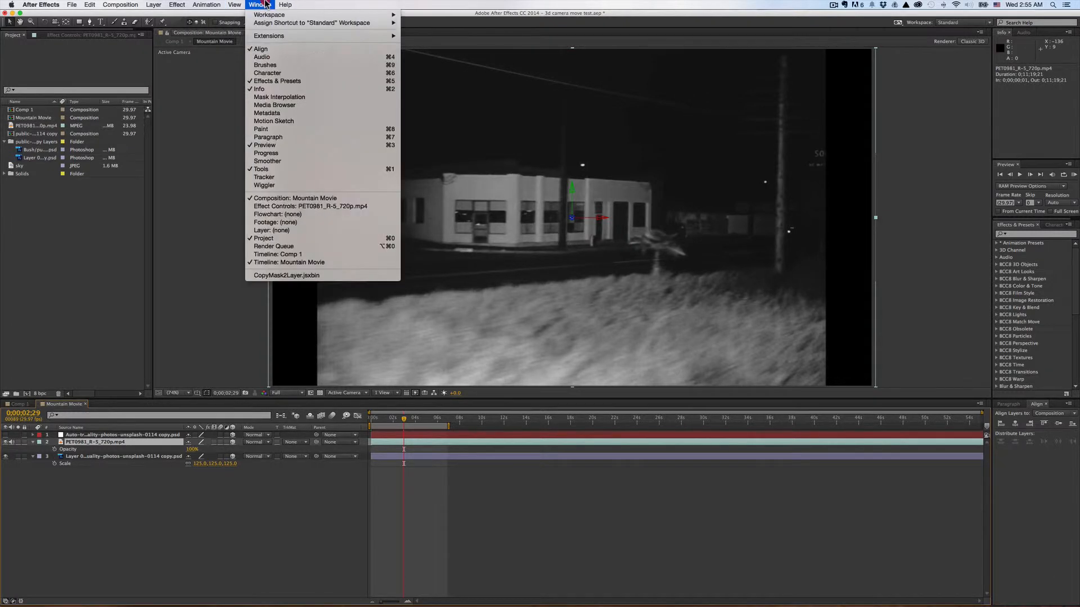
left_click(278, 275)
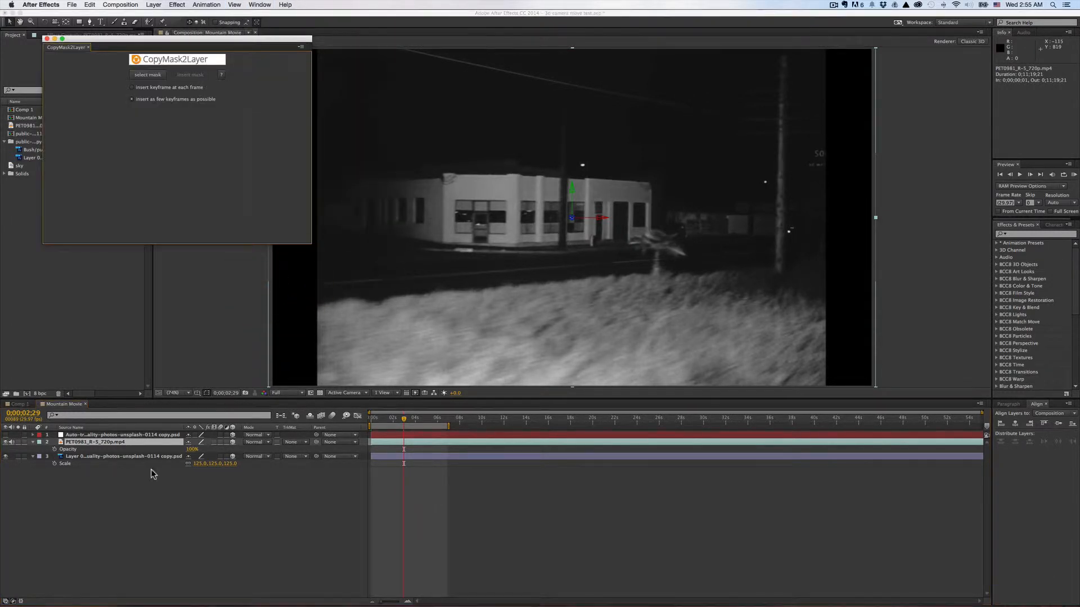
left_click(99, 435)
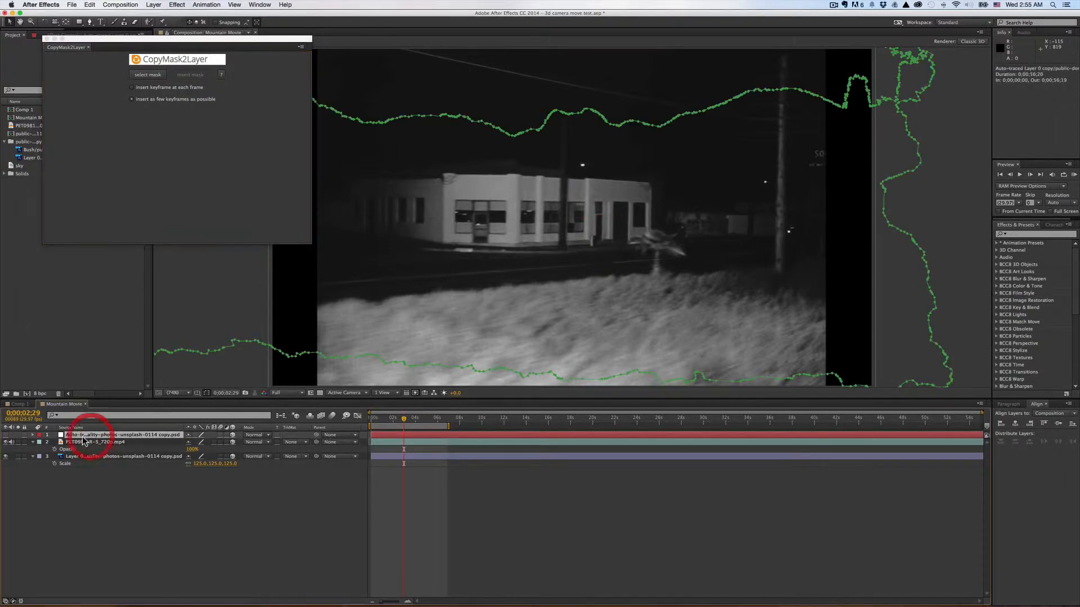
left_click(33, 434)
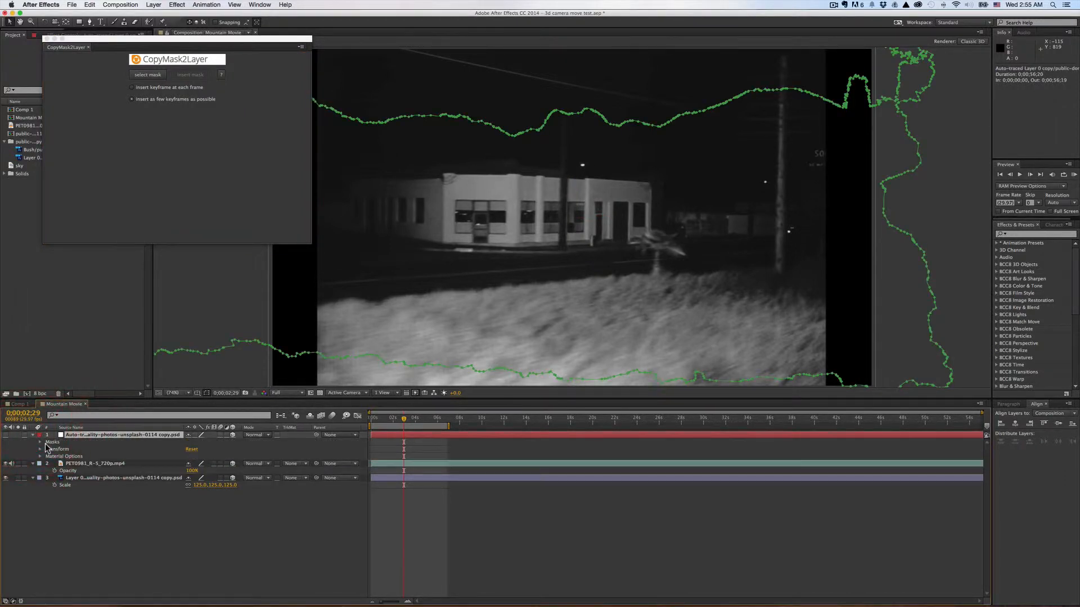
left_click(40, 442)
scroll(56, 495, "down", 2)
left_click(71, 529)
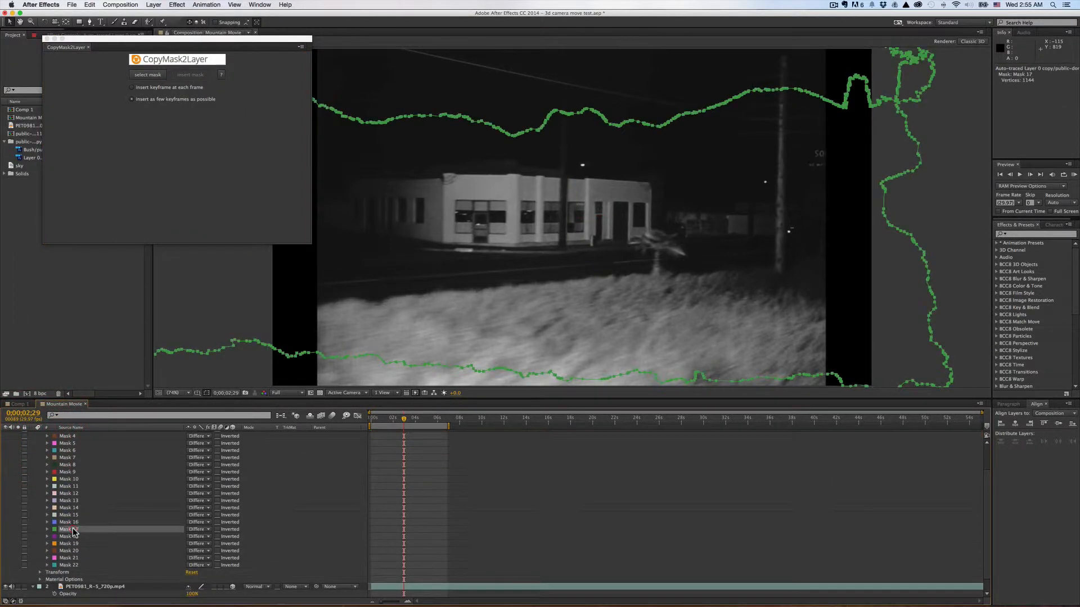
left_click(144, 75)
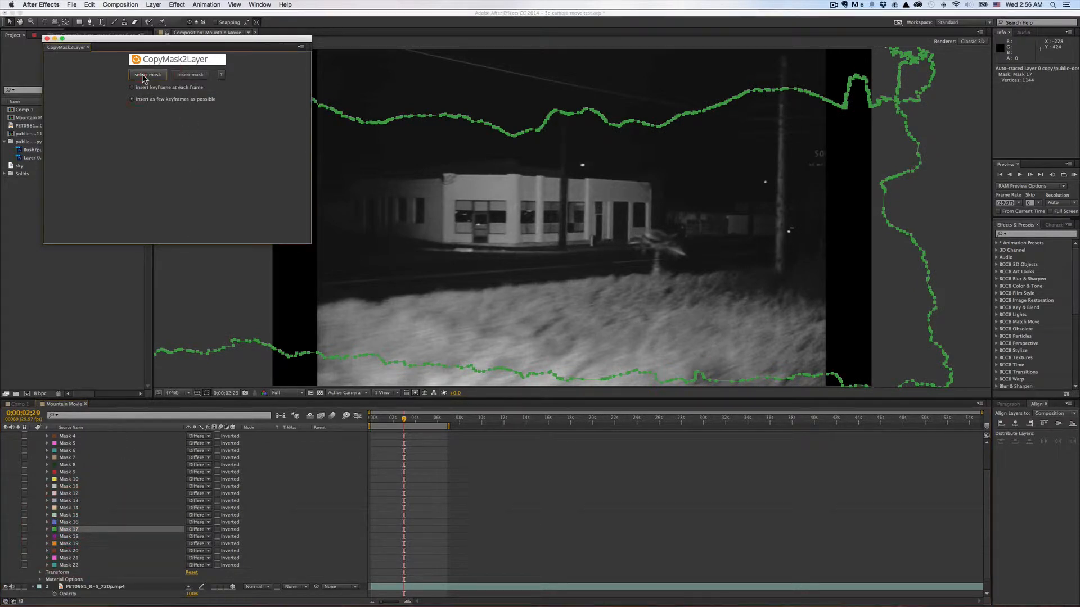
- Insert the picked mask into the PET0981_R-S_720p.mp4 layer with CopyMask2Layer, using as few keyframes as possible
scroll(79, 457, "up", 2)
left_click(32, 435)
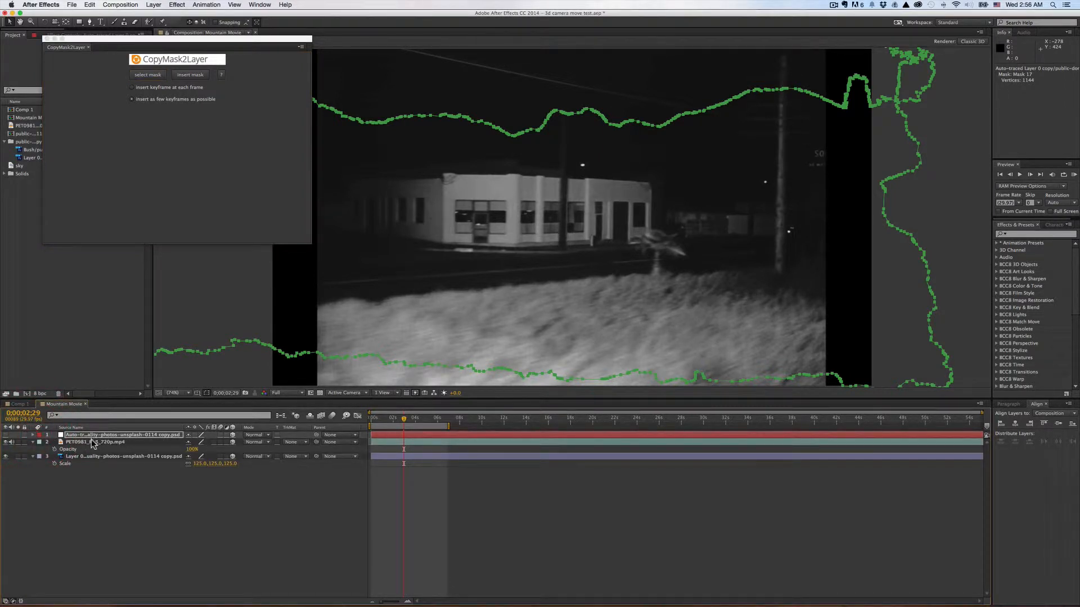
left_click(93, 443)
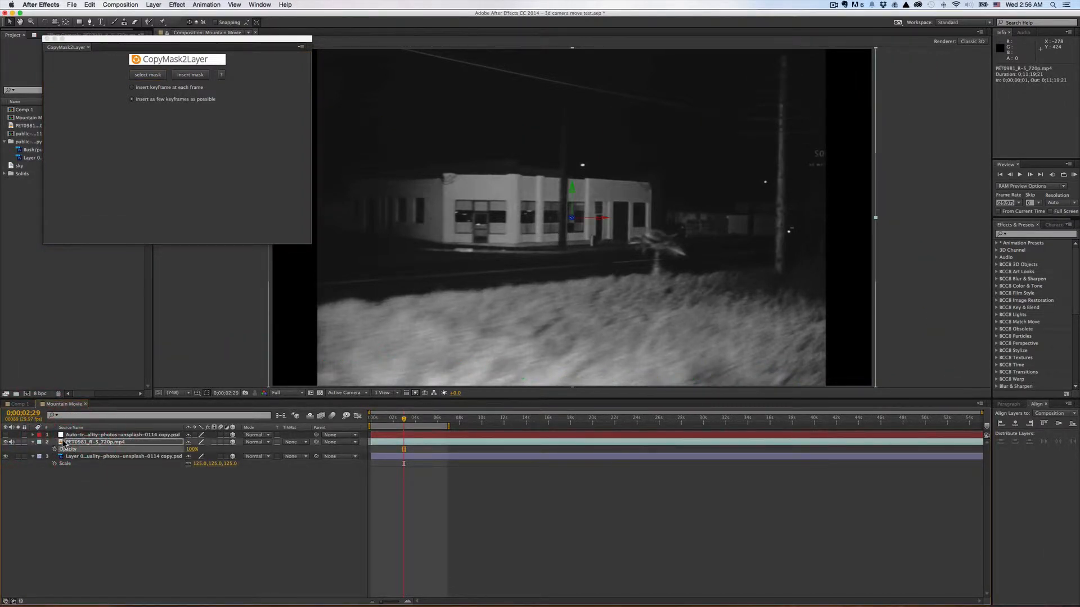
left_click(84, 443)
left_click(191, 76)
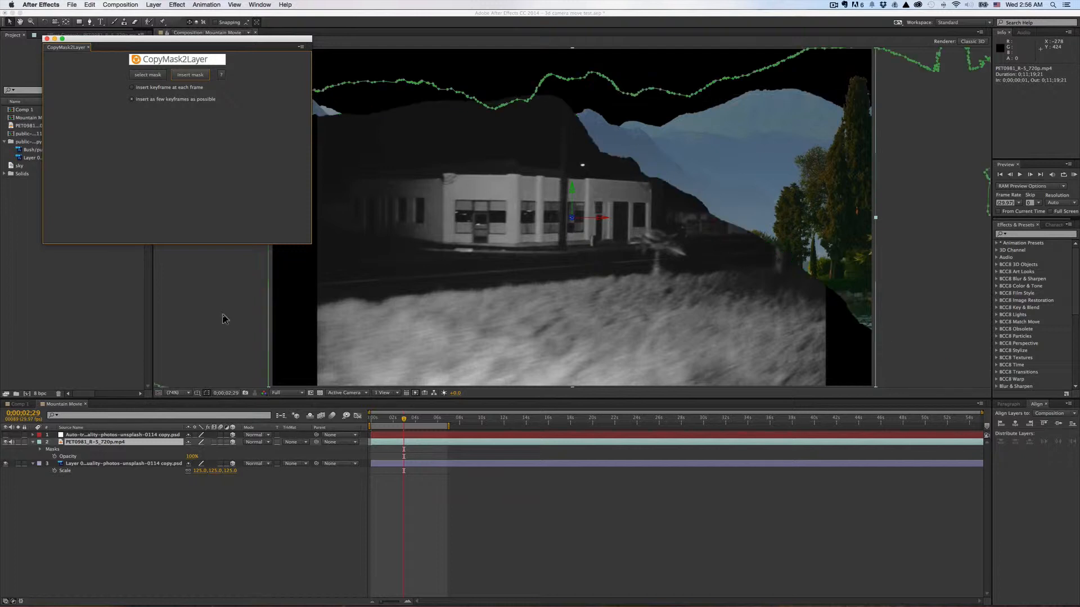
- Compare the mask inserted on the video layer with the auto-traced layer's original mask and with the photo underneath
scroll(240, 308, "down", 3)
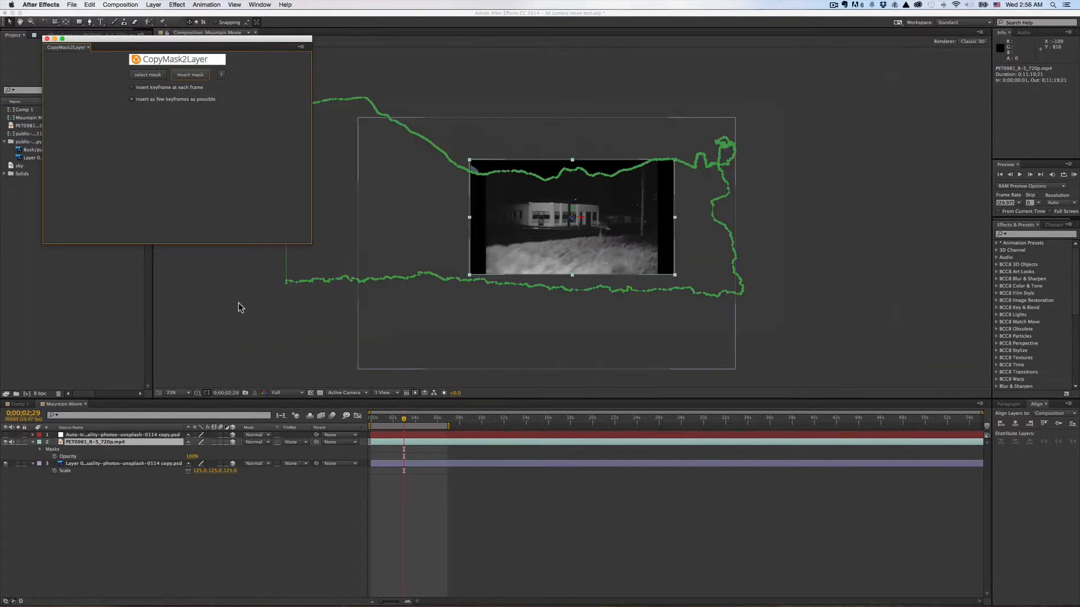
left_click(105, 441)
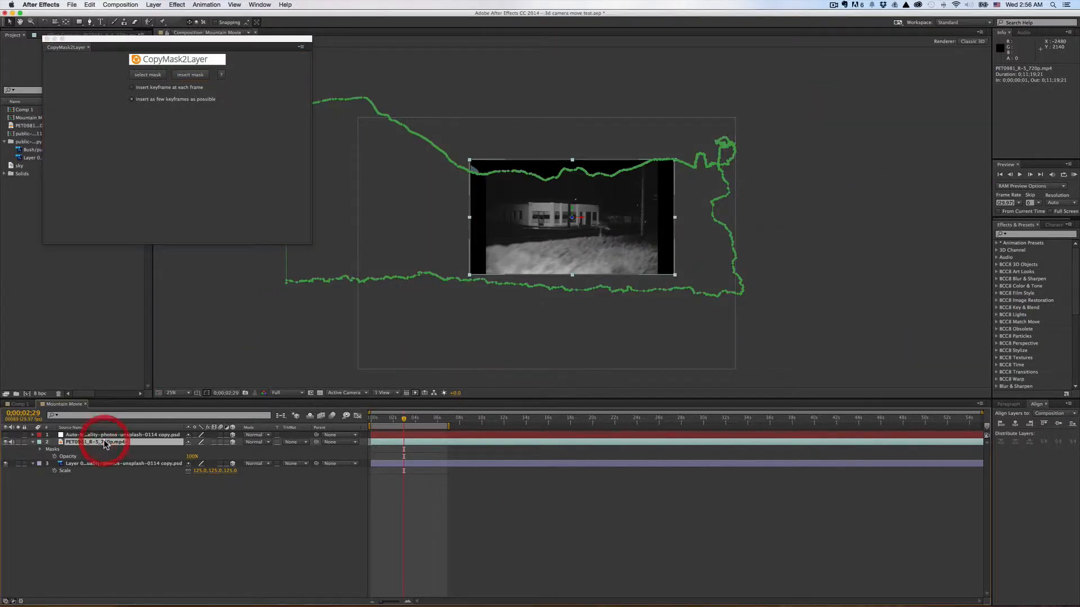
left_click(105, 435)
left_click(103, 442)
left_click(105, 435)
left_click(104, 442)
left_click(104, 436)
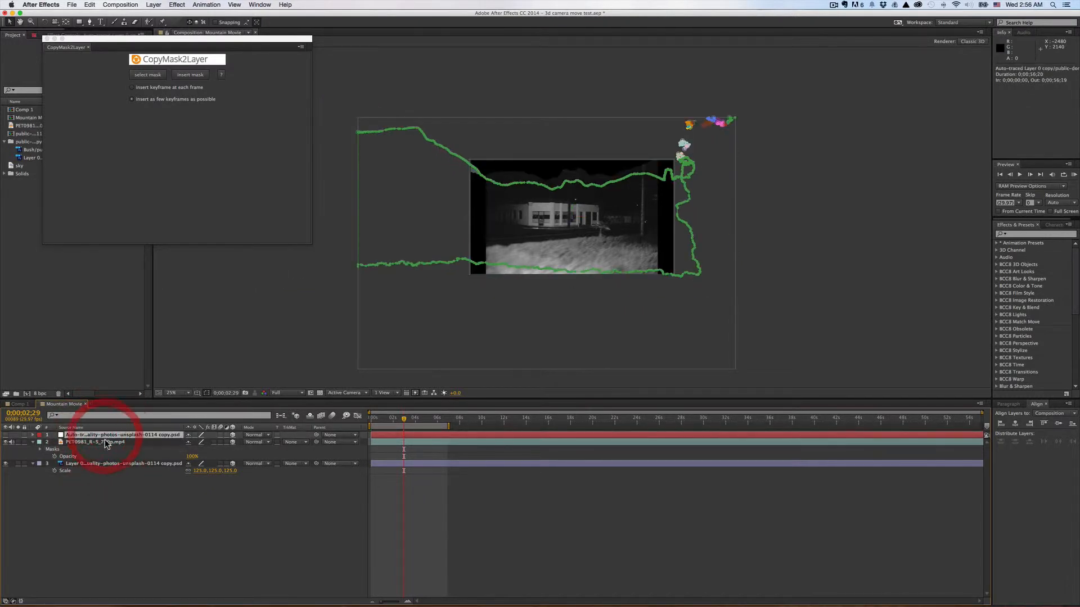
left_click(106, 442)
left_click(104, 435)
left_click(106, 442)
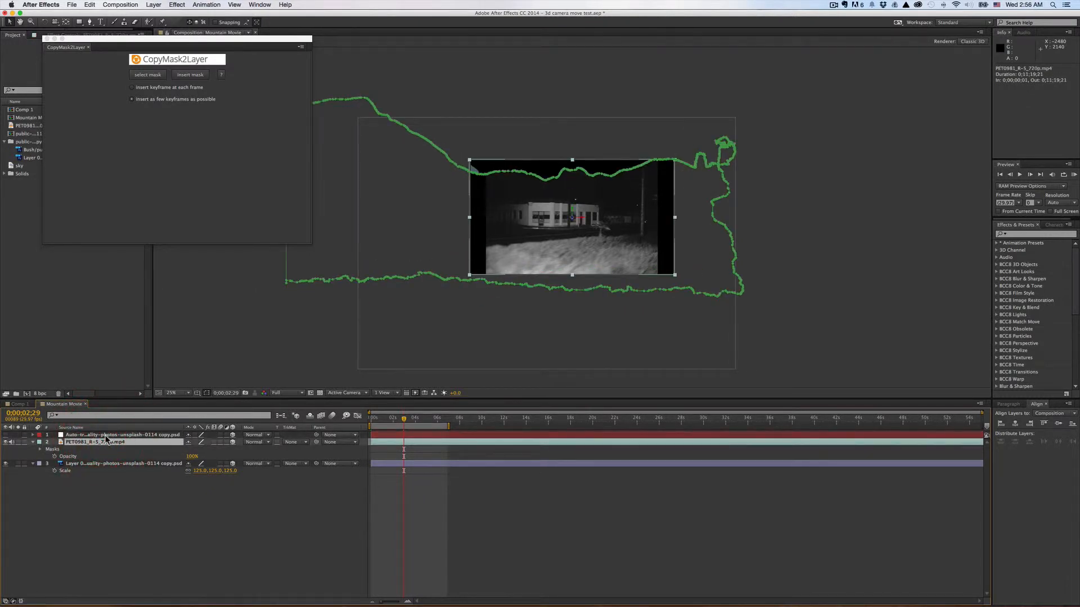
left_click(105, 436)
left_click(105, 442)
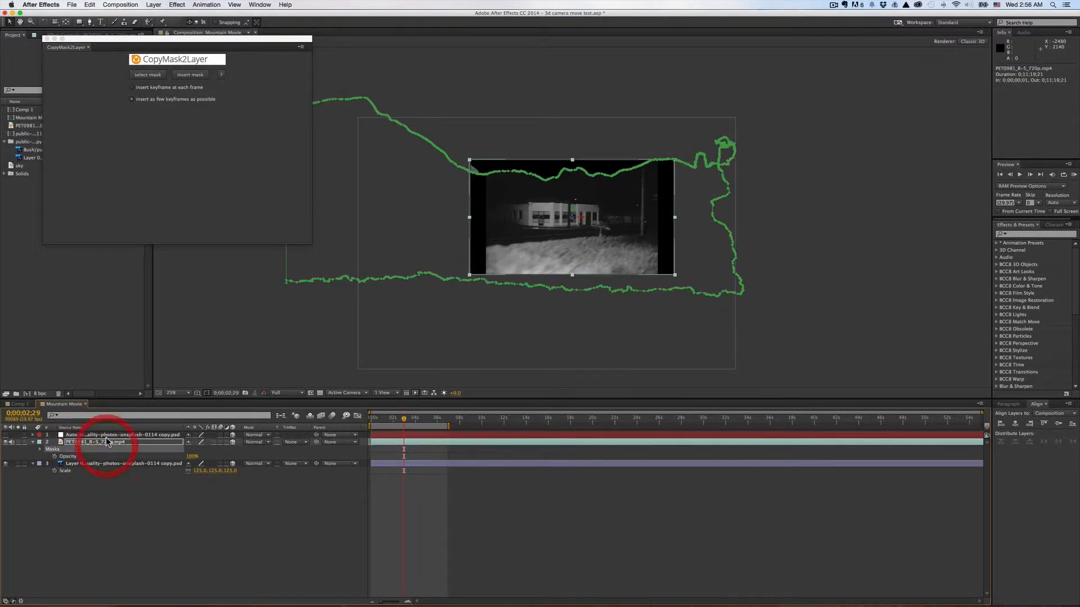
left_click(105, 436)
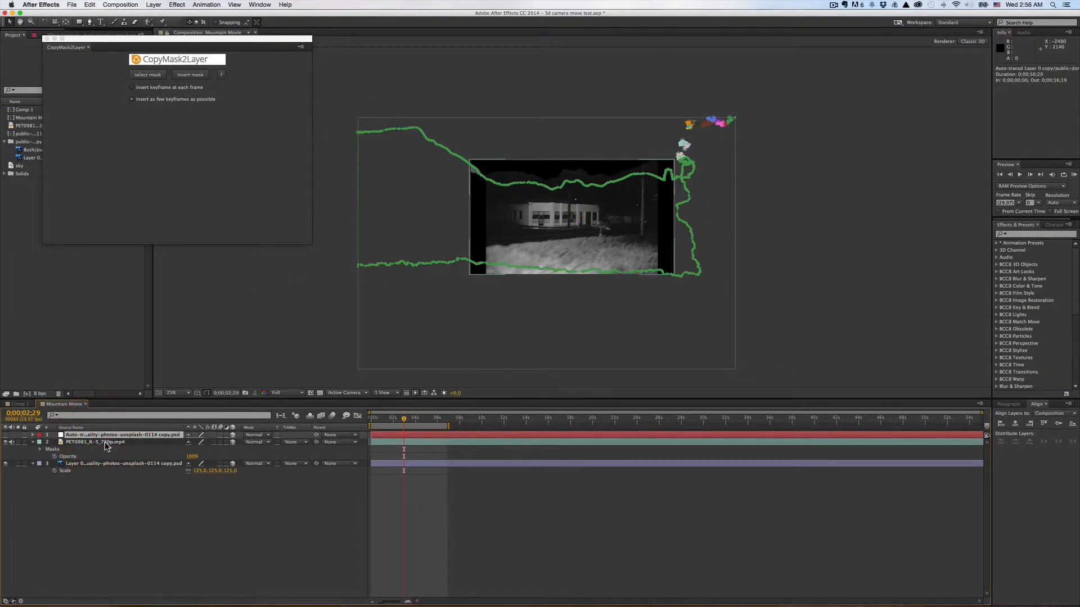
left_click(77, 443)
left_click(6, 442)
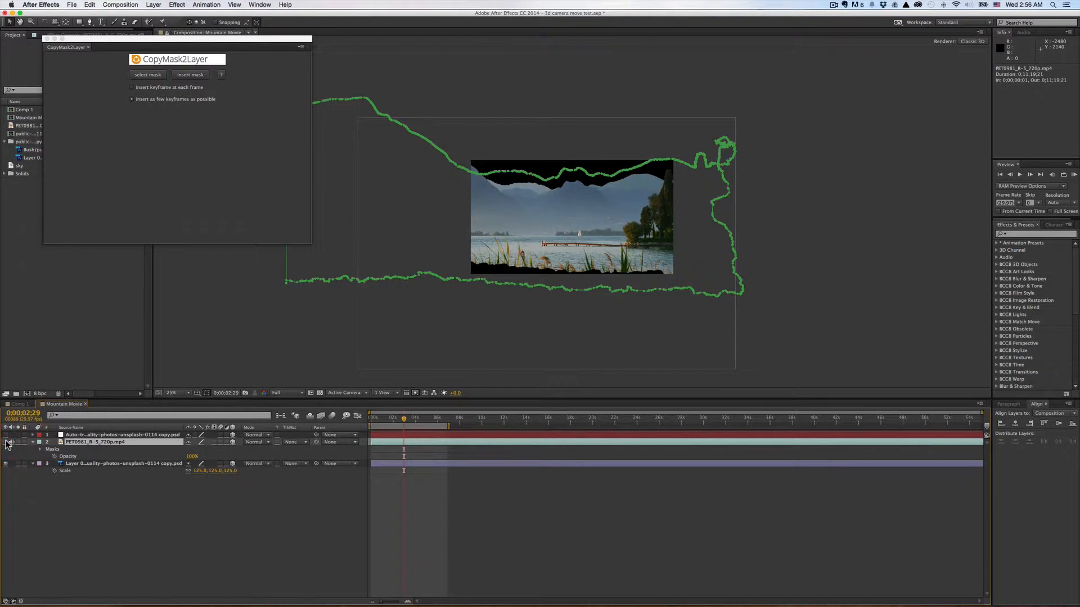
left_click(6, 442)
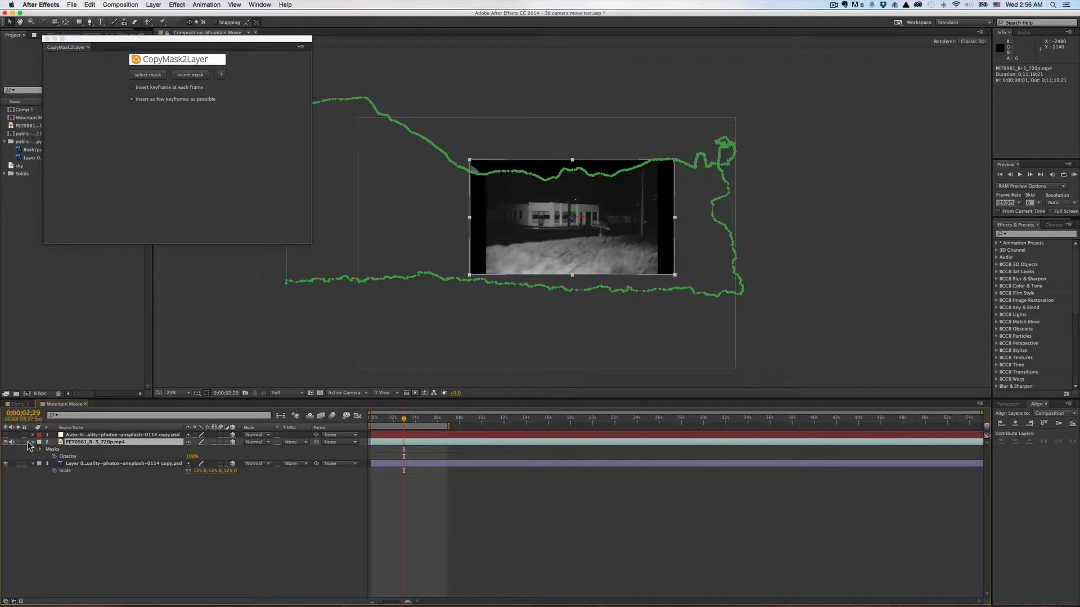
left_click(6, 443)
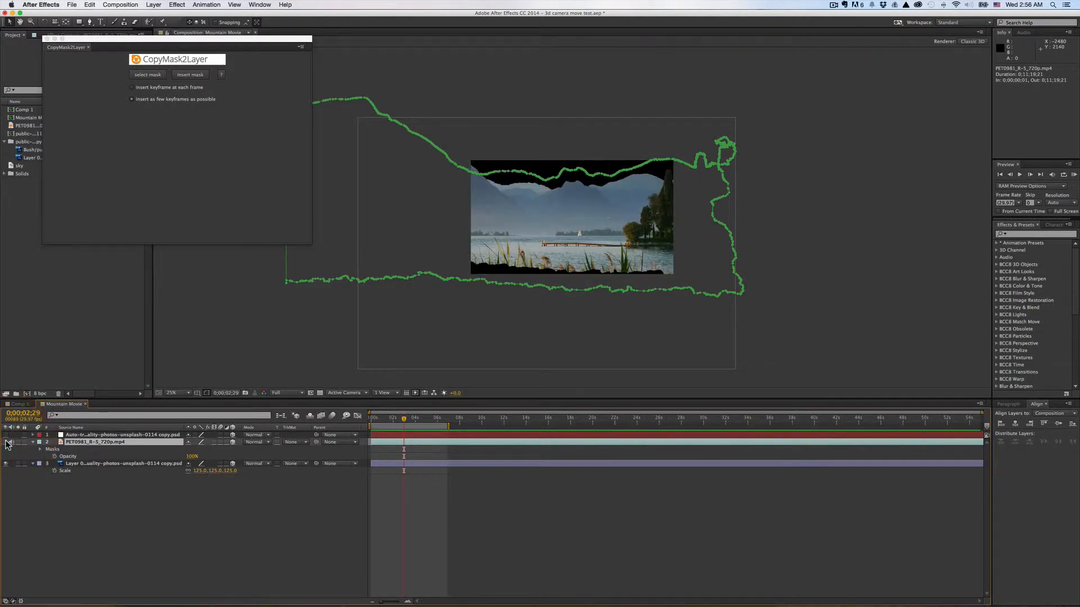
left_click(6, 443)
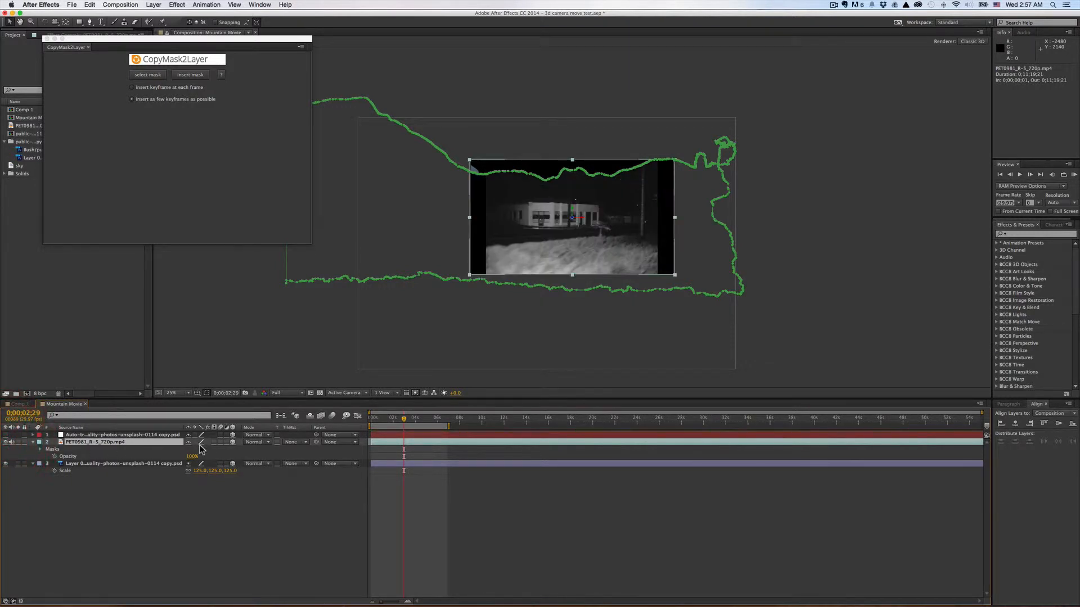
- Lower the opacity of the PET0981_R-S_720p.mp4 layer to about 18% so the photo shows through
key("s")
key("t")
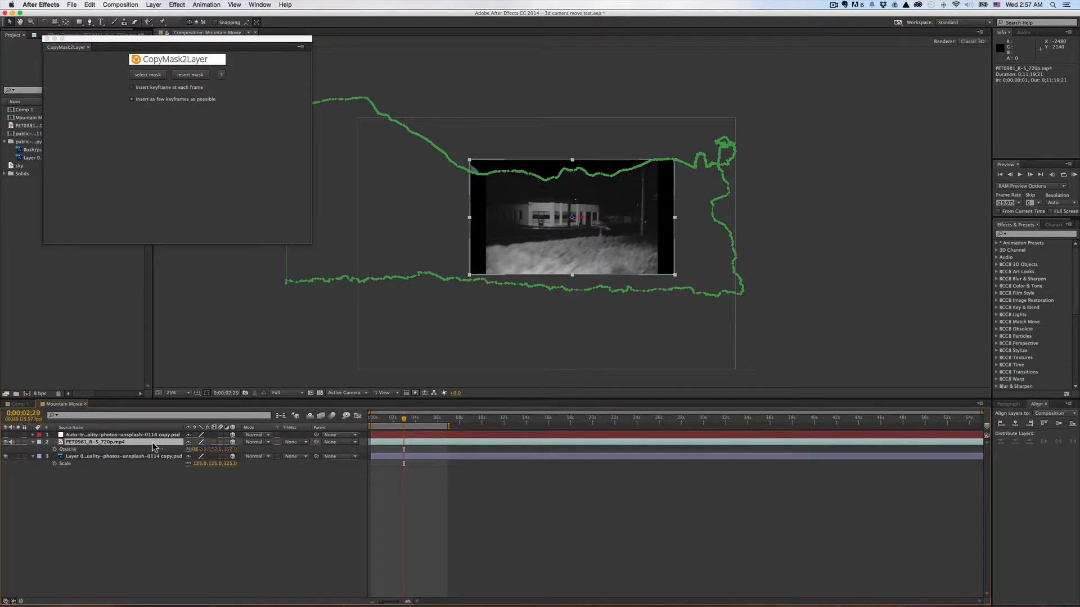
left_click_drag(191, 449, 161, 453)
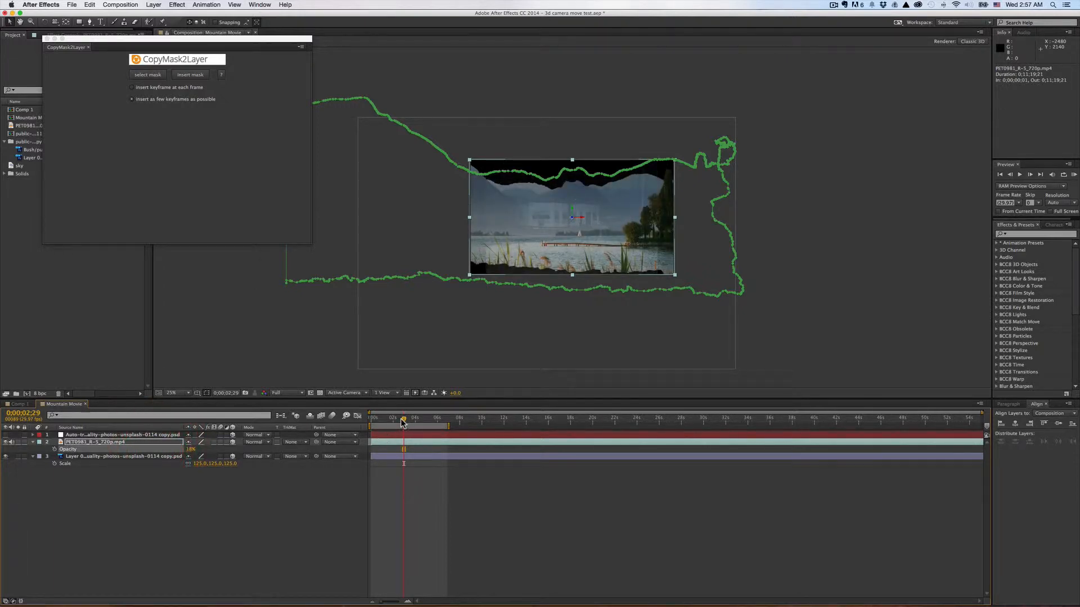
- Move the current time to 0;00;04;23 and examine how the video layer's mask edge lines up with the mountain ridge
left_click_drag(404, 421, 414, 420)
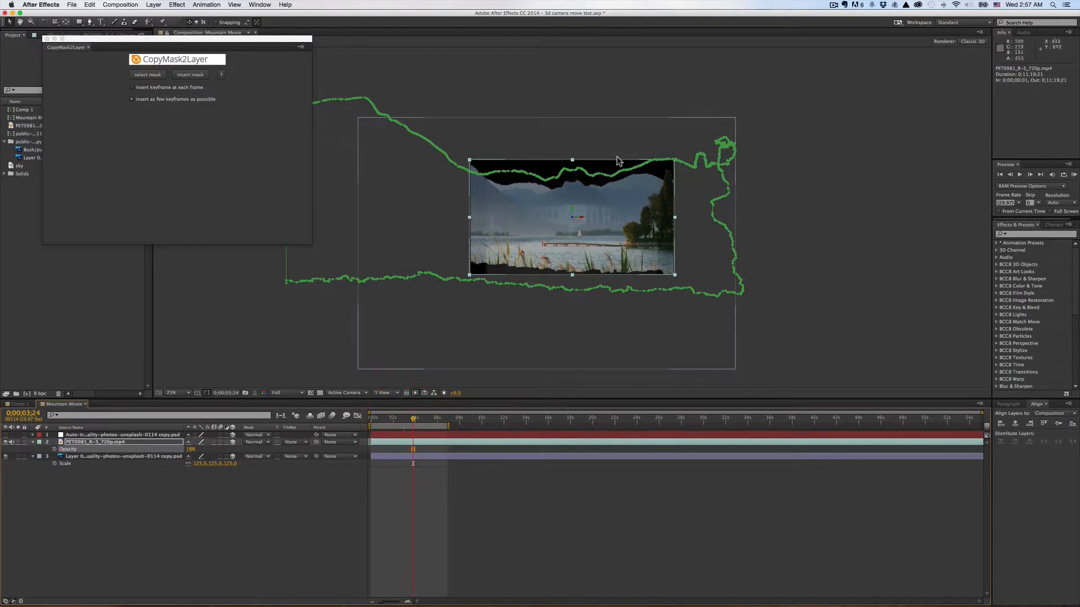
scroll(648, 177, "up", 3)
left_click_drag(716, 160, 579, 313)
mouse_move(414, 420)
left_mouse_down()
mouse_move(439, 419)
mouse_move(413, 420)
mouse_move(424, 422)
left_mouse_up()
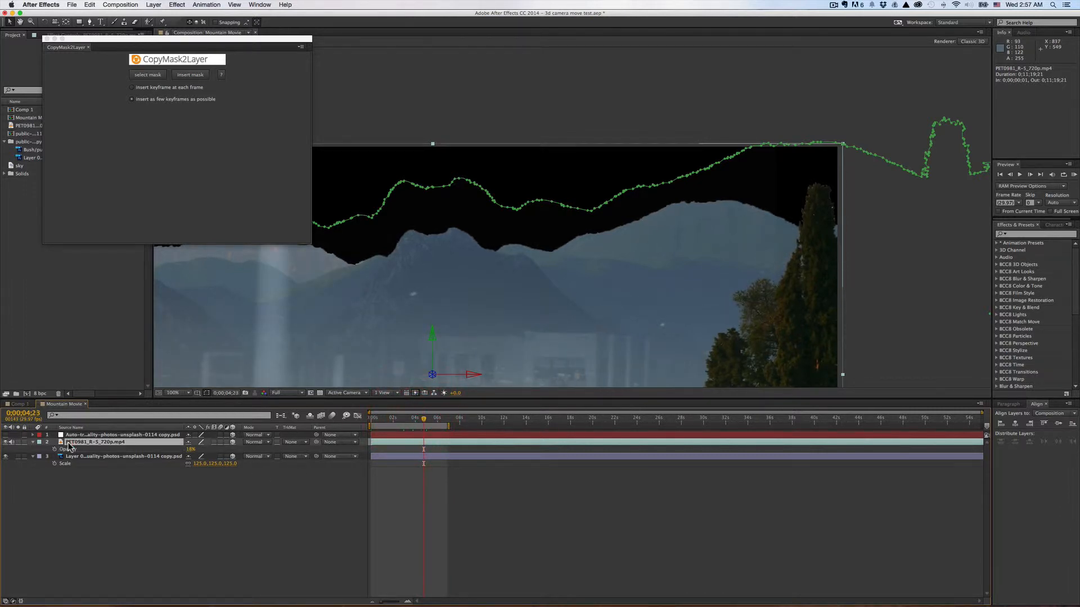
- Delete the mask group from the PET0981_R-S_720p.mp4 layer
left_click(32, 446)
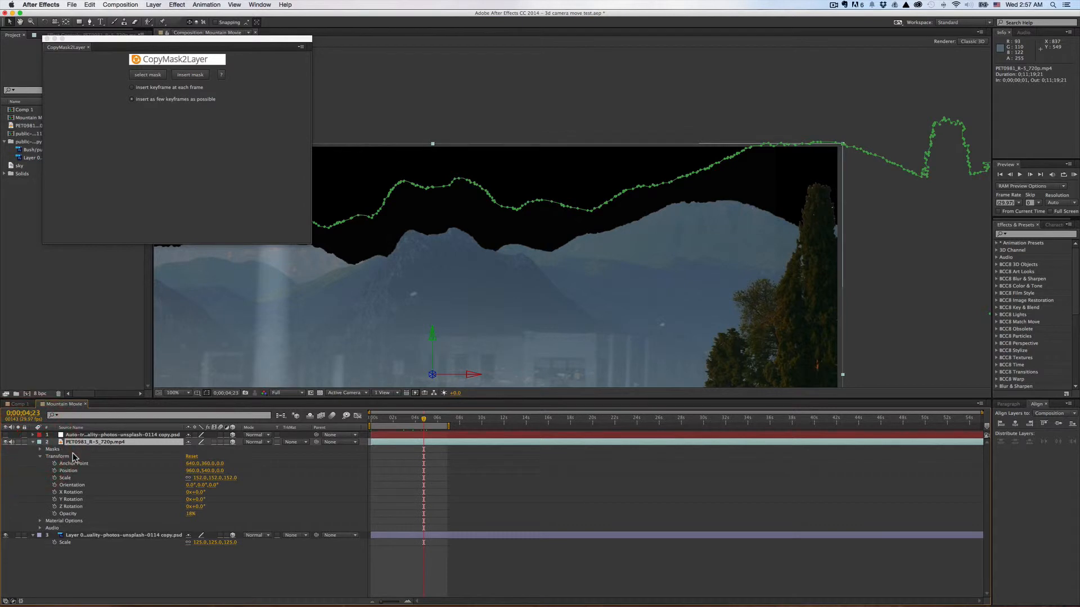
left_click(51, 453)
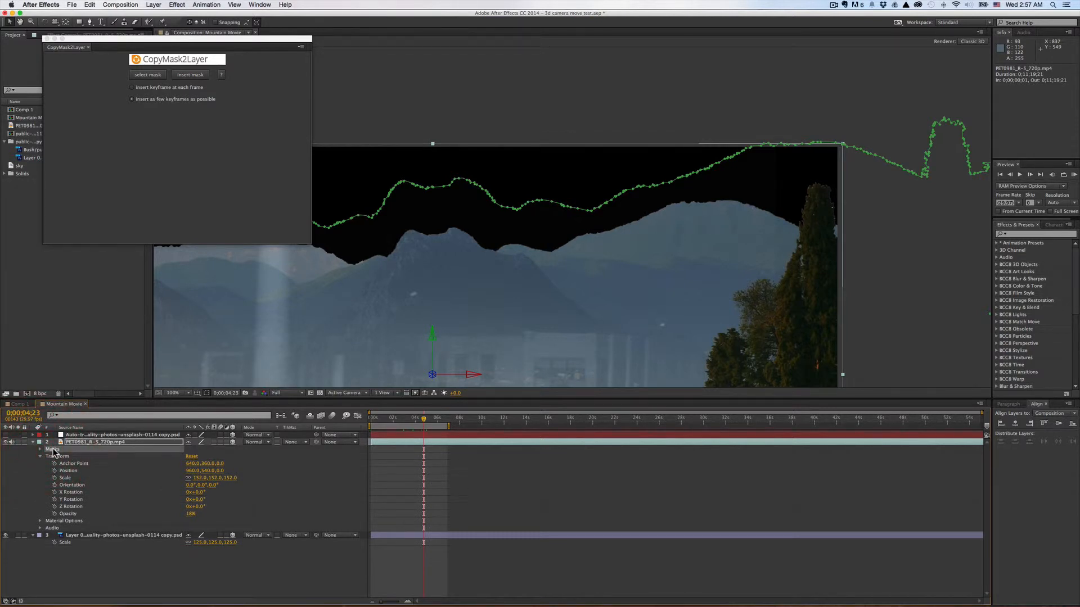
key("Delete")
- Add a comp-sized black solid above the auto-traced layer and hide it
left_click(79, 435)
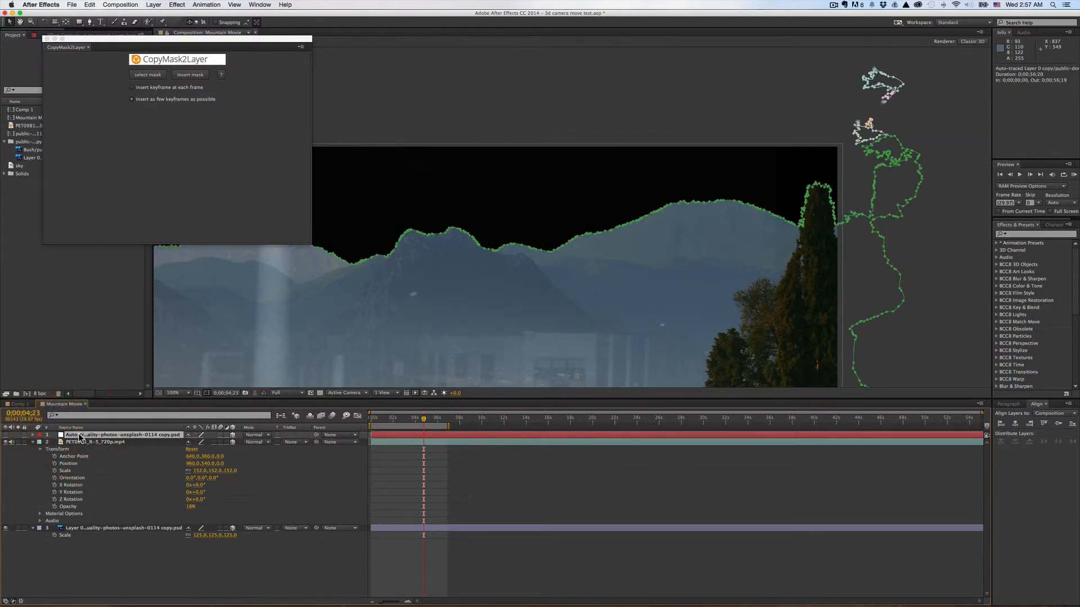
scroll(285, 342, "down", 4)
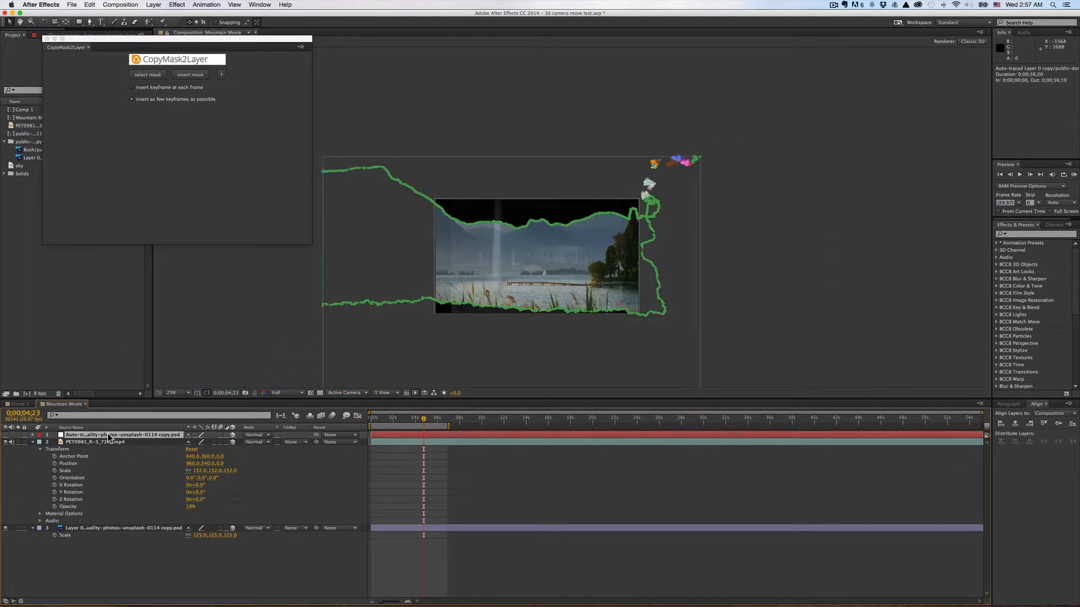
key("super+y")
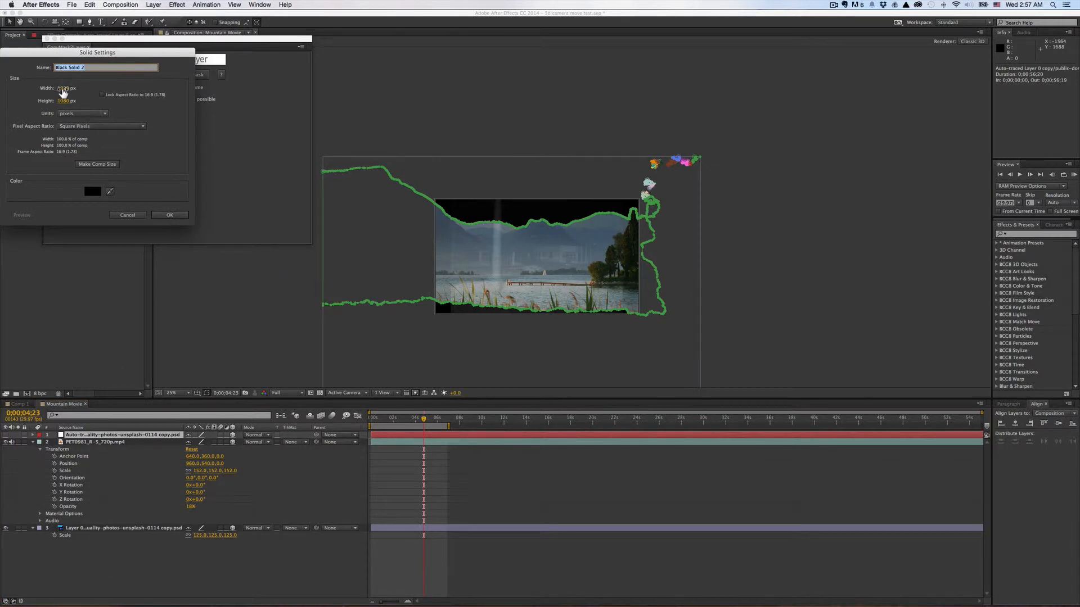
left_click(174, 216)
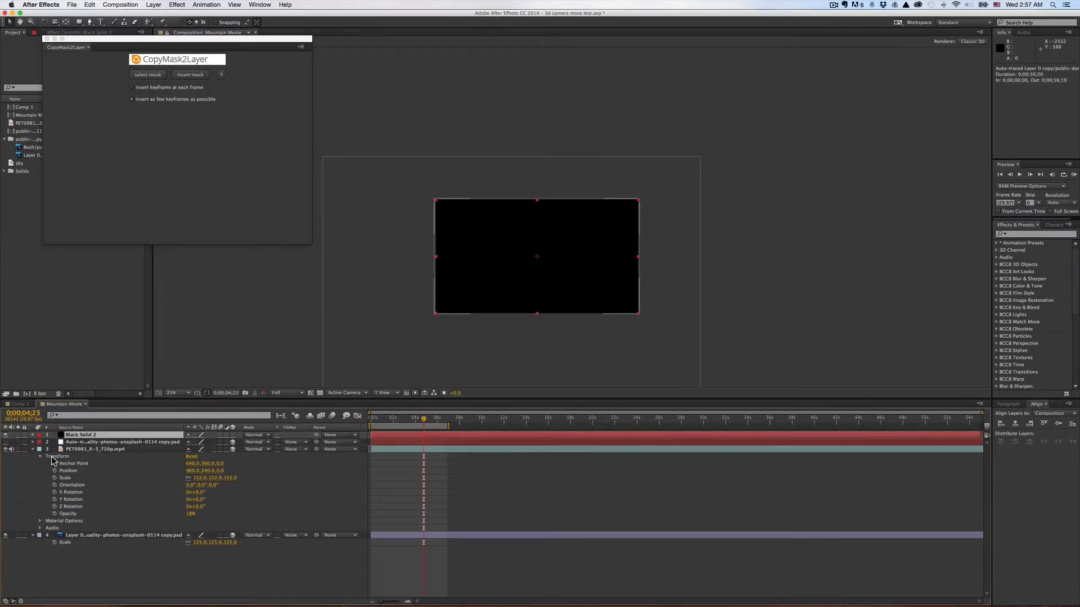
left_click(6, 435)
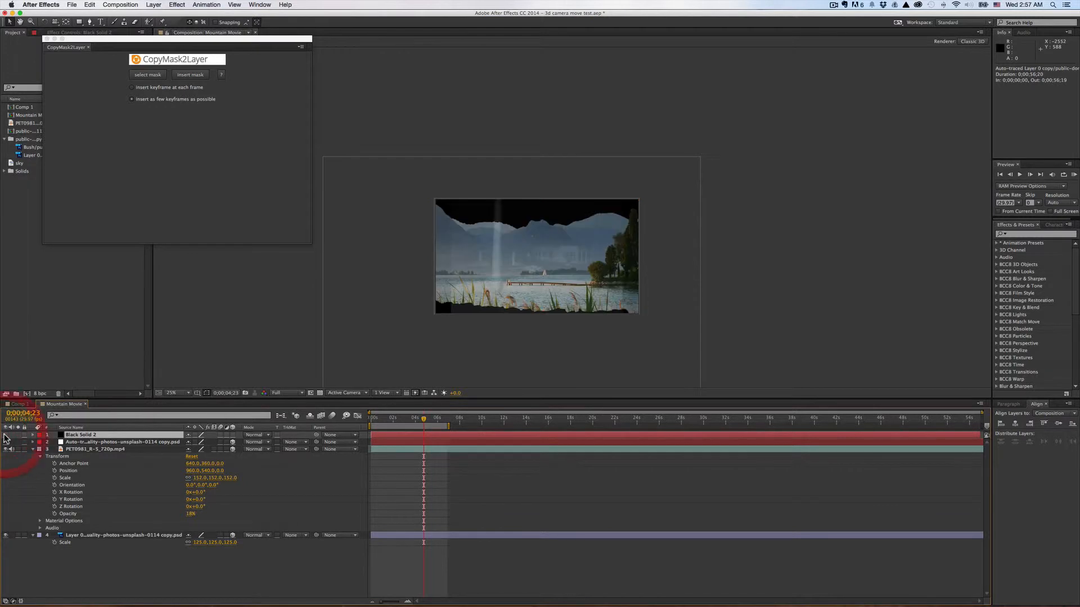
- Try to copy Mask 17 from the auto-traced layer and paste it directly onto Black Solid 2
left_click(79, 442)
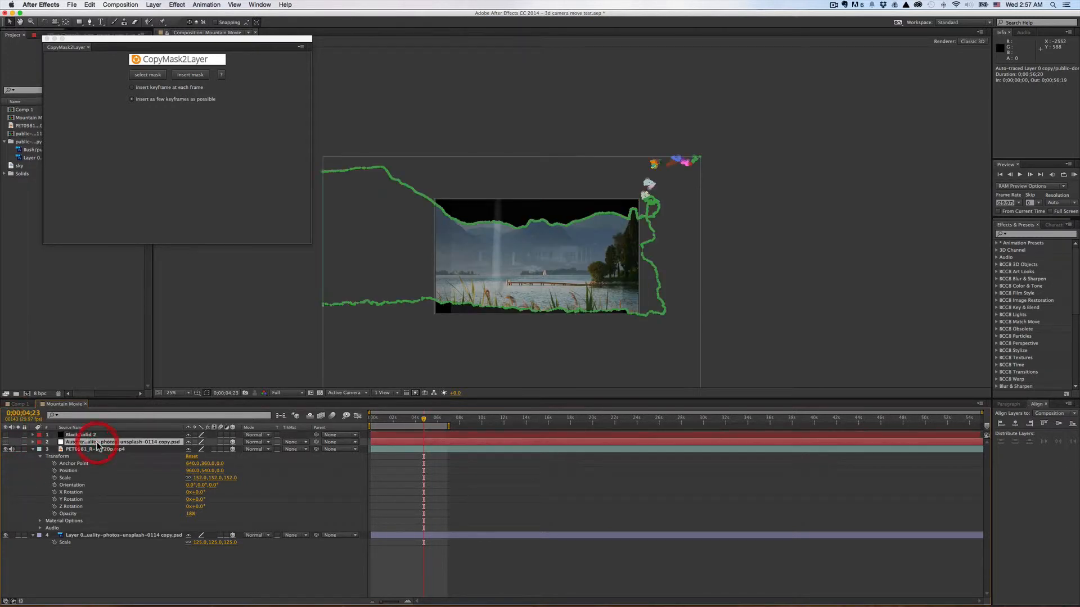
left_click(33, 442)
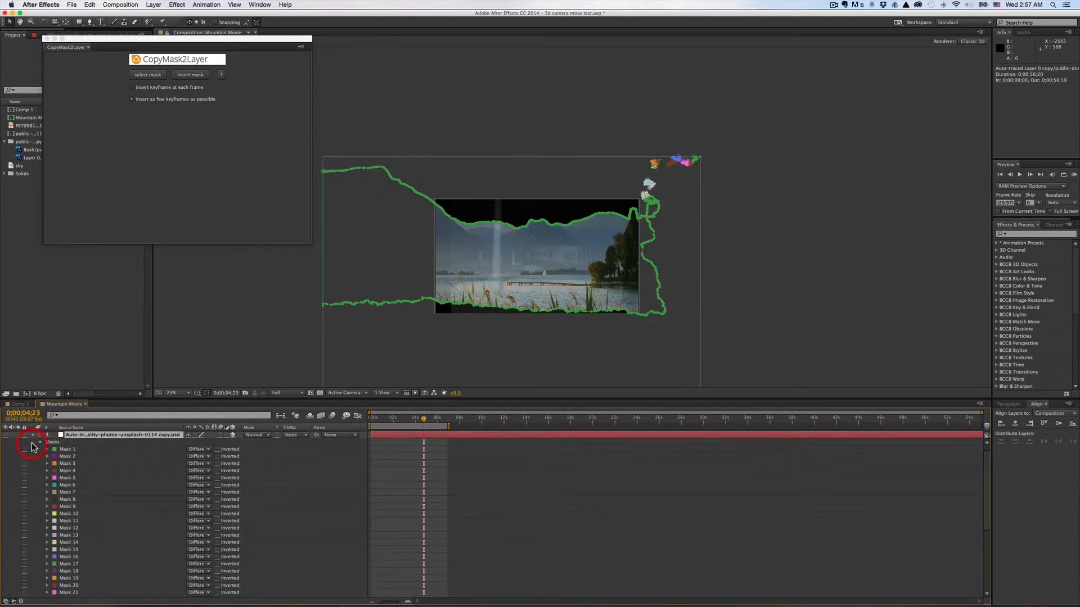
left_click(79, 564)
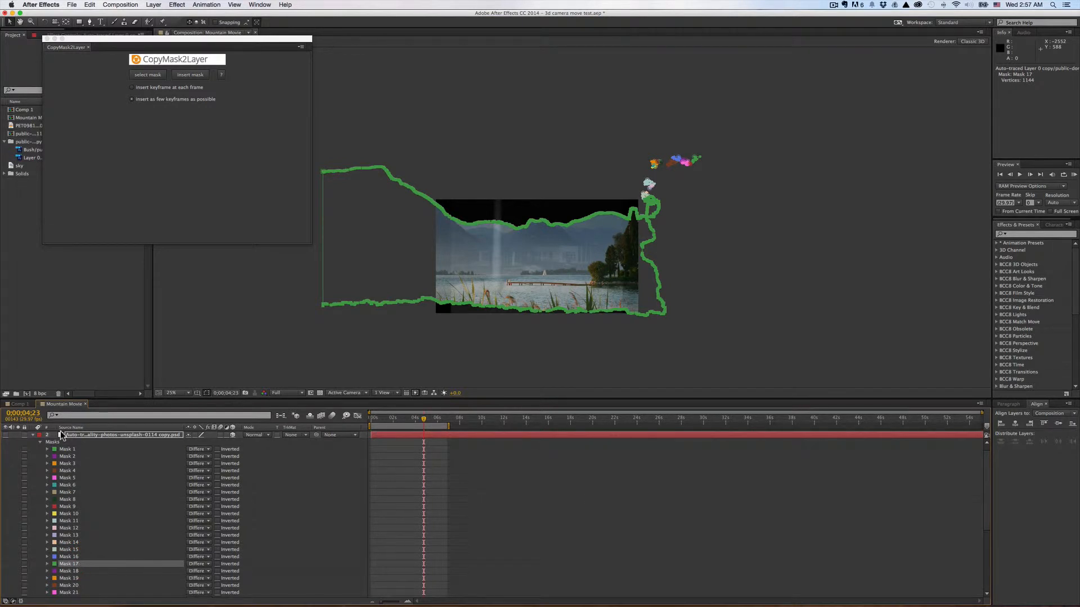
left_click(32, 435)
left_click(97, 435)
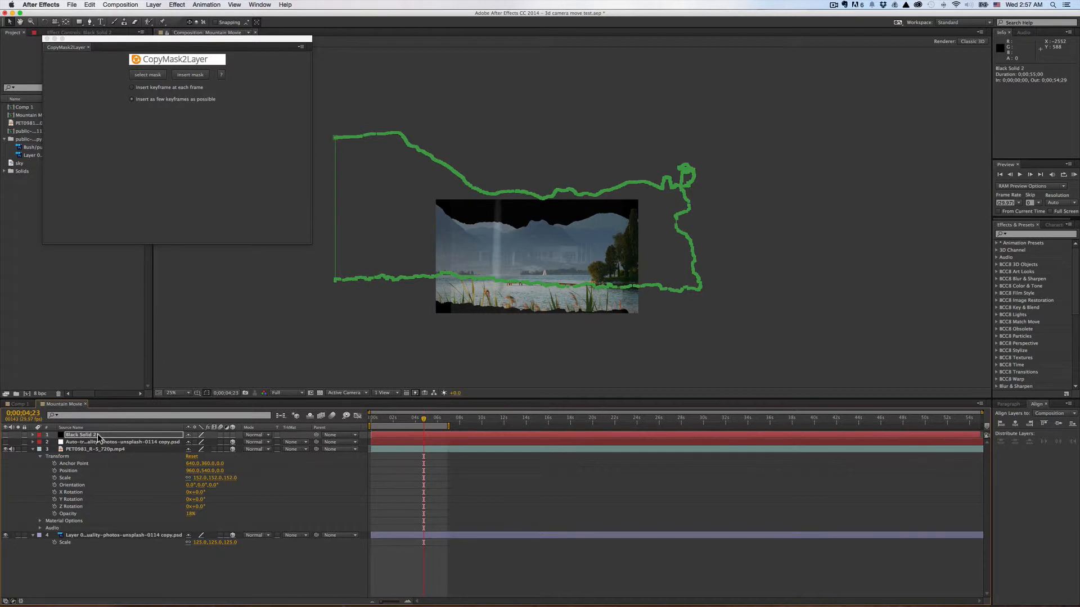
- Copy Mask 17 from the auto-traced layer to Black Solid 2 with CopyMask2Layer, inserting as few keyframes as possible
left_click(93, 442)
left_click(33, 443)
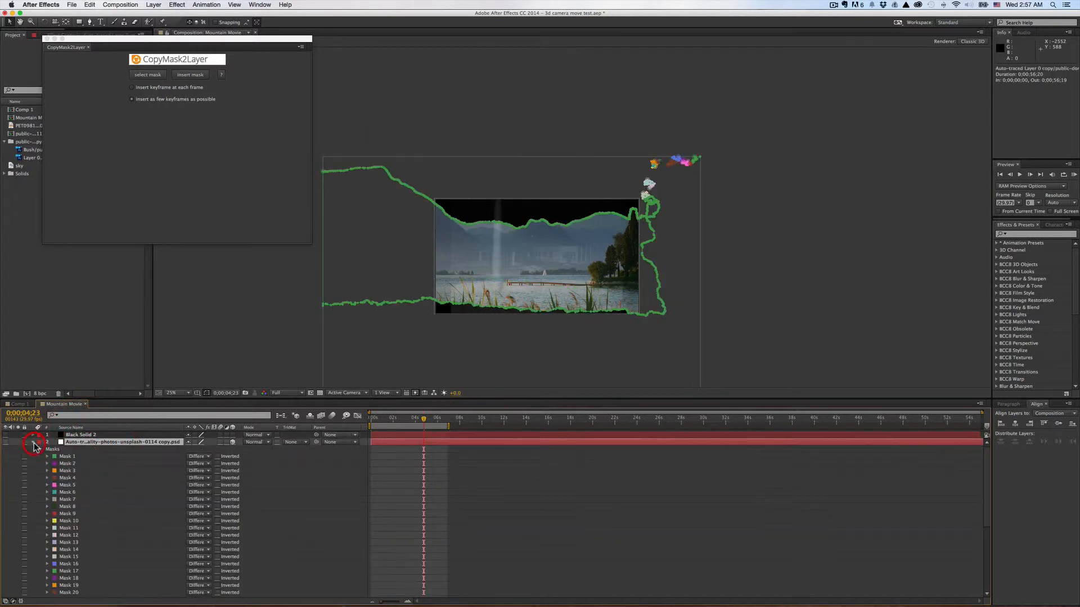
scroll(33, 442, "down", 1)
left_click(81, 564)
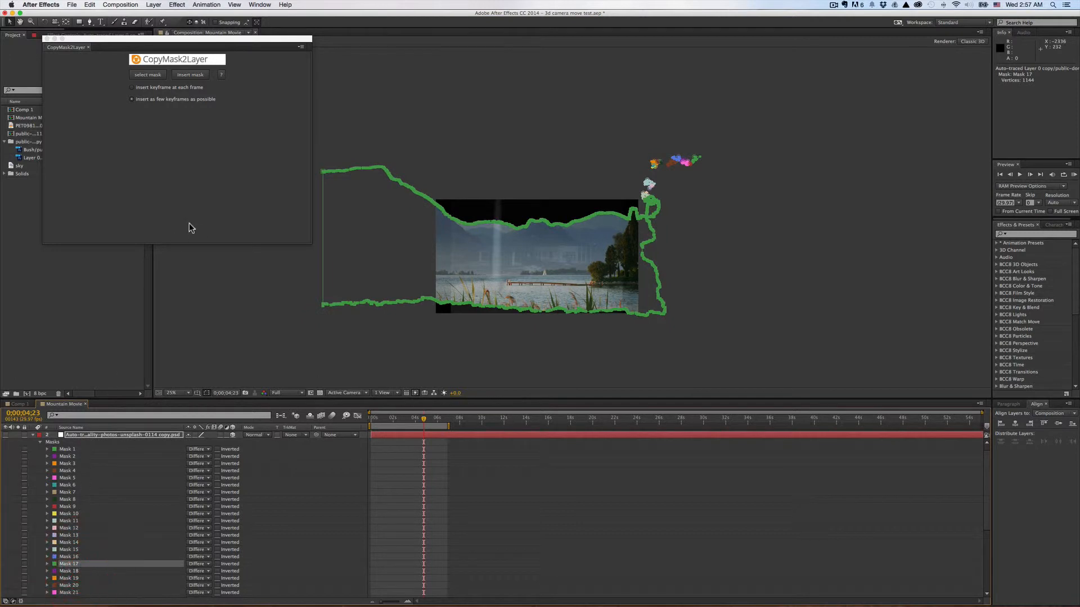
left_click(148, 76)
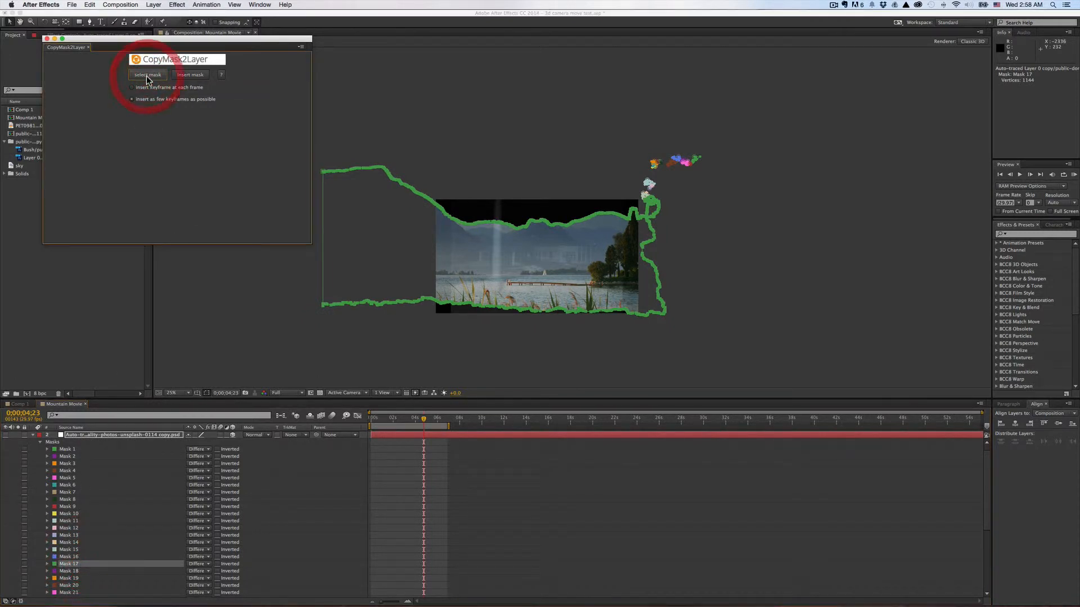
scroll(76, 442, "up", 1)
left_click(74, 435)
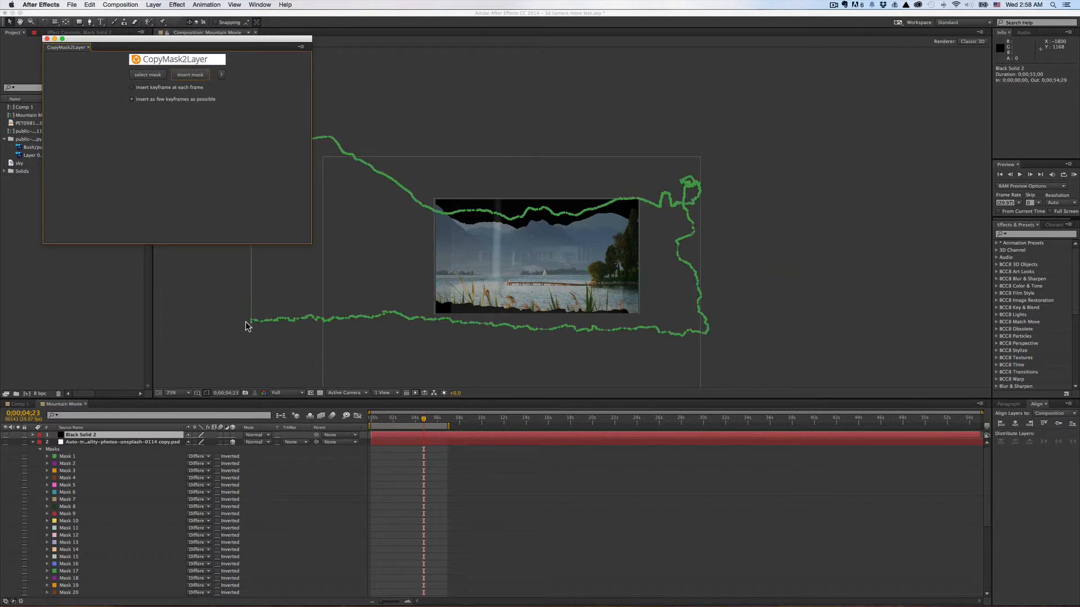
- Compare the size and position of Black Solid 2's mask with the auto-traced layer's original mask
left_click(82, 435)
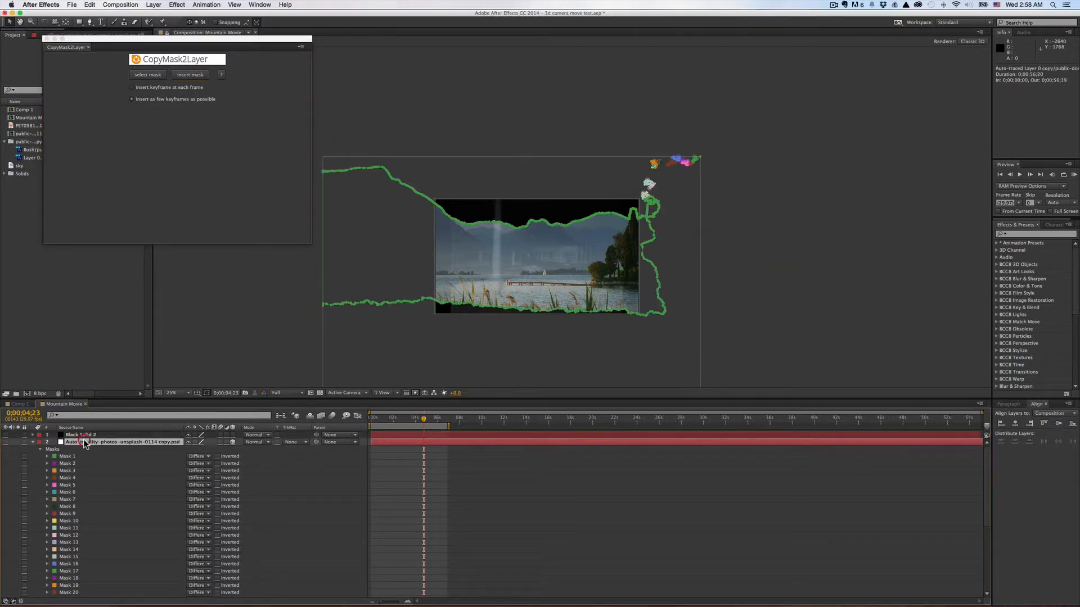
left_click(87, 441)
left_click(86, 435)
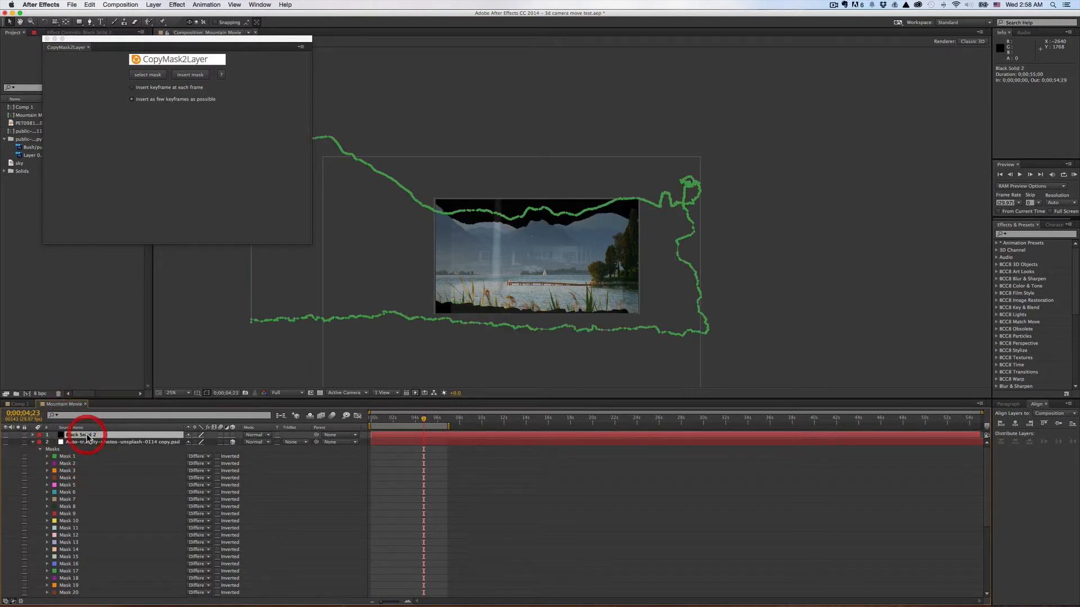
left_click(132, 442)
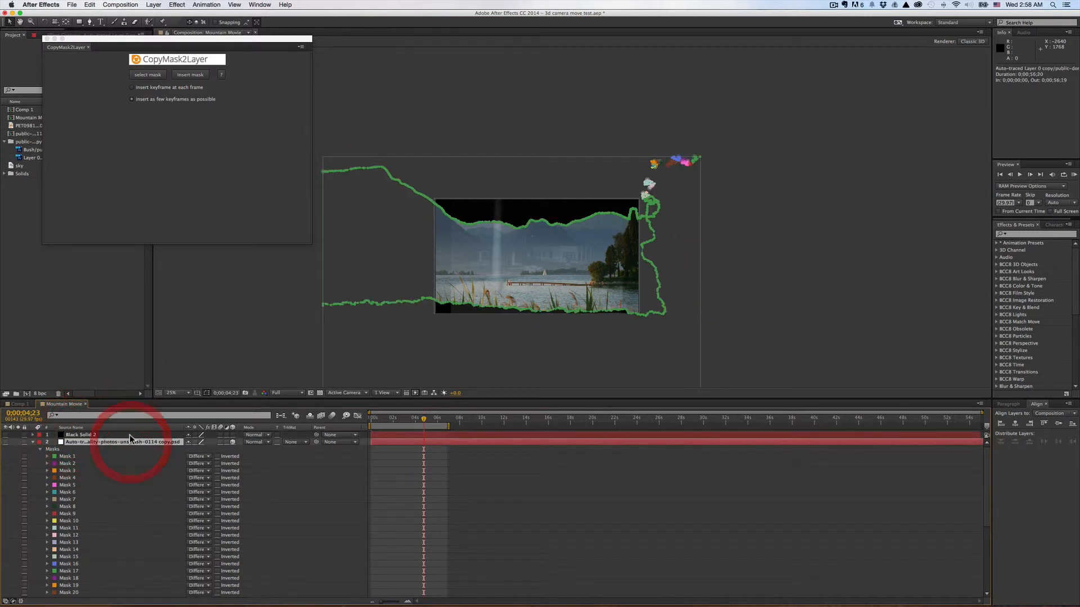
left_click(130, 435)
left_click(130, 442)
left_click(130, 436)
left_click(133, 443)
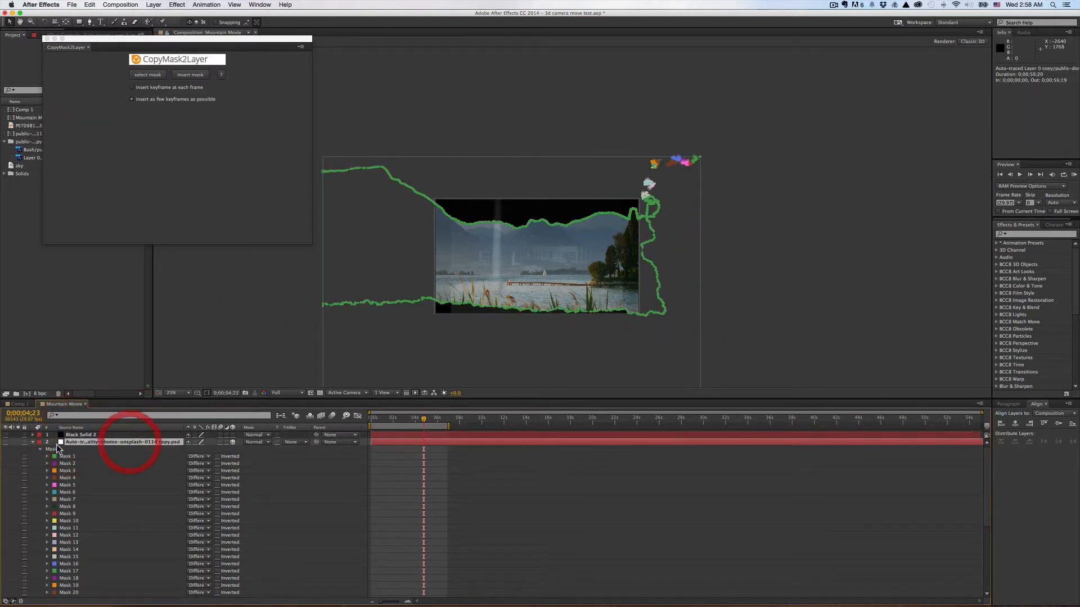
left_click(33, 442)
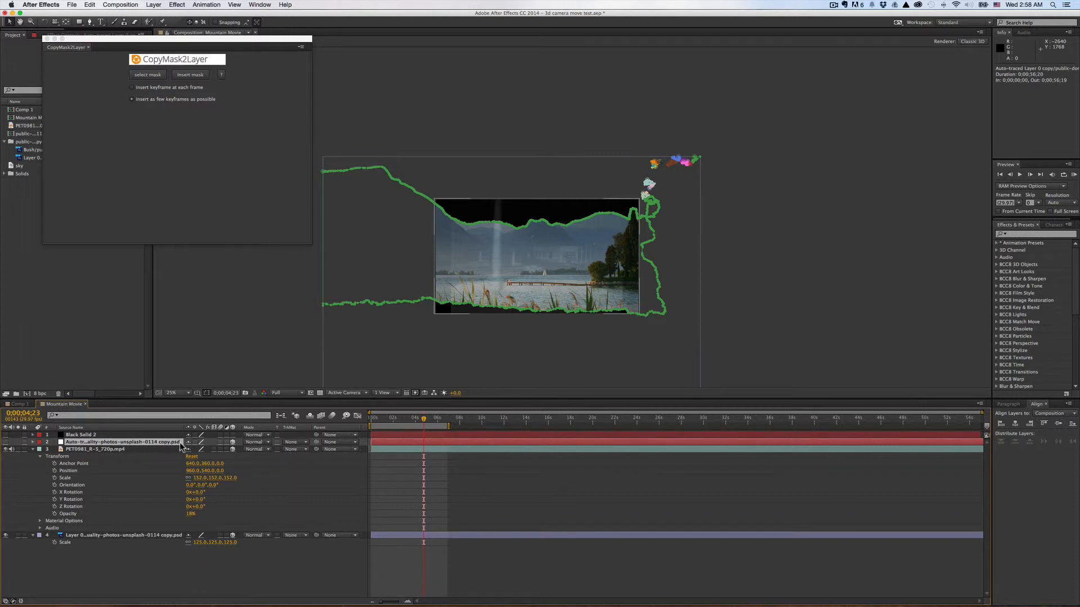
- Set the scale of Black Solid 2 to 75% to match its mask to the auto-traced outline
left_click(130, 436)
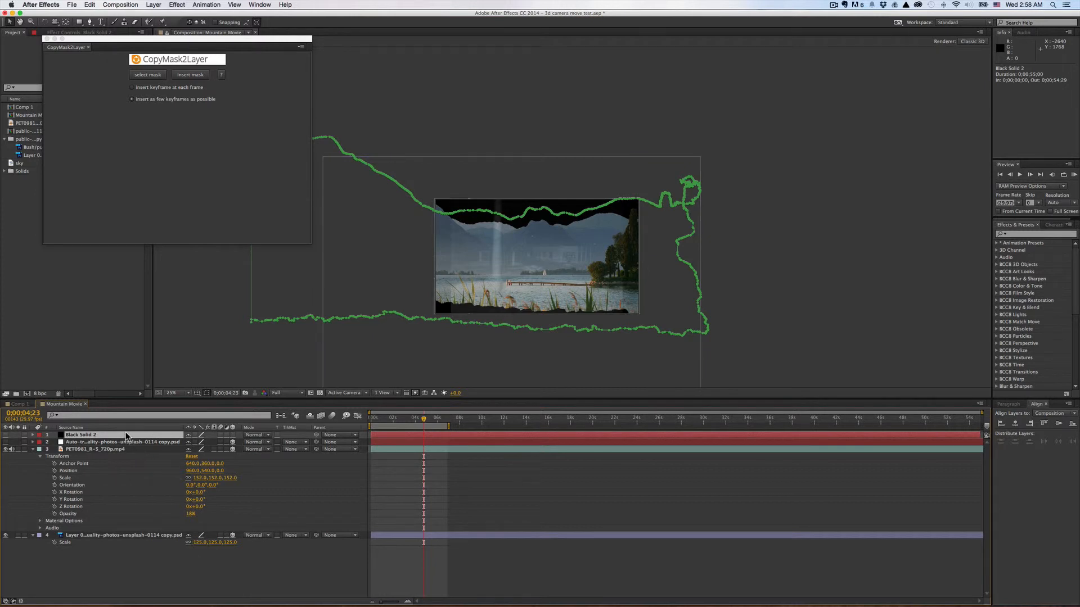
key("t")
key("s")
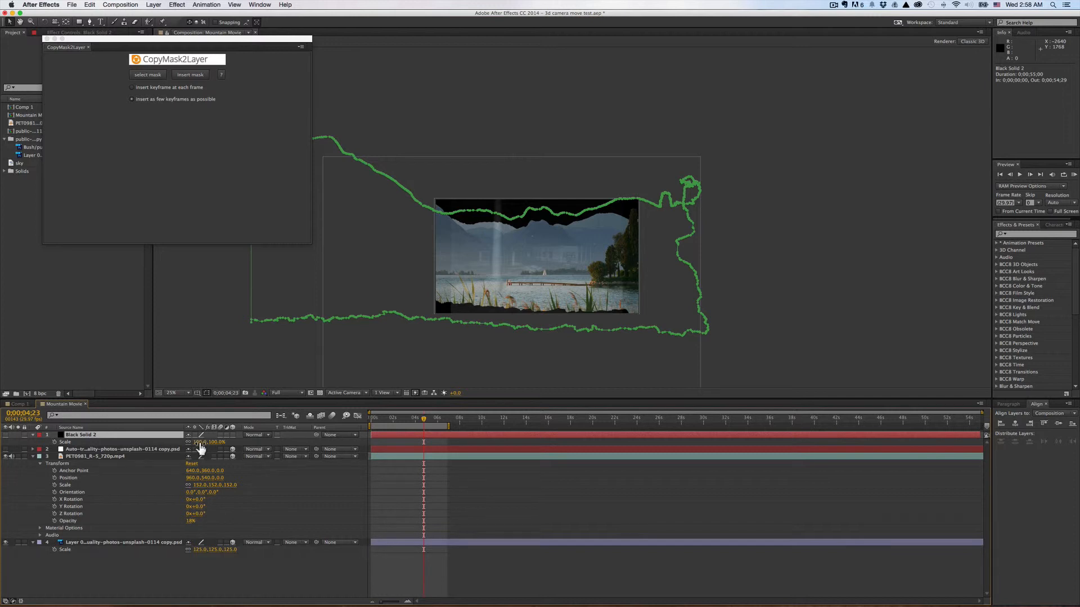
left_click_drag(201, 446, 191, 445)
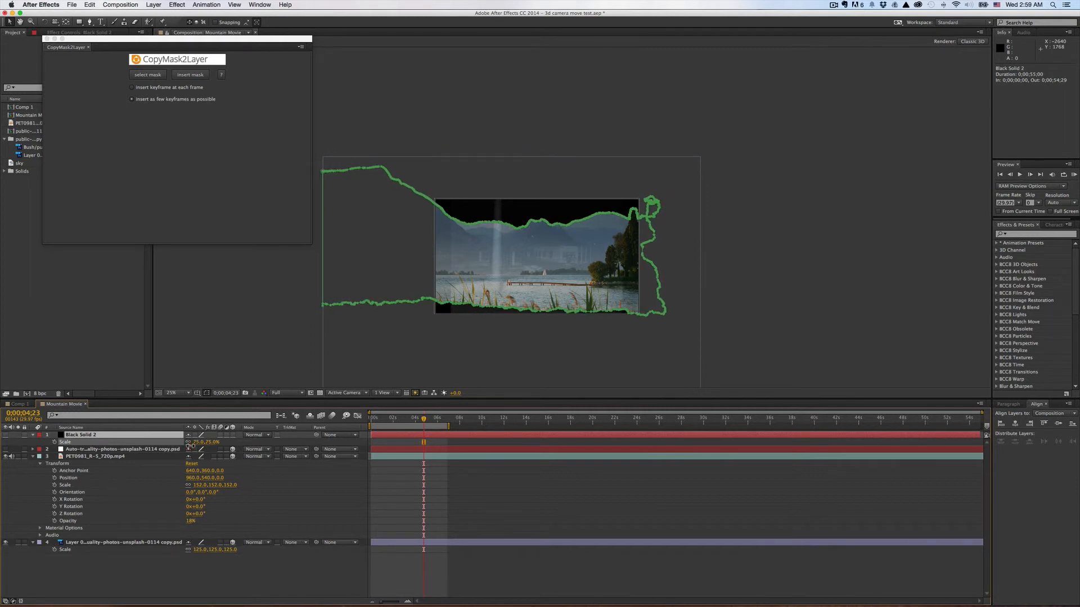
left_click(190, 444)
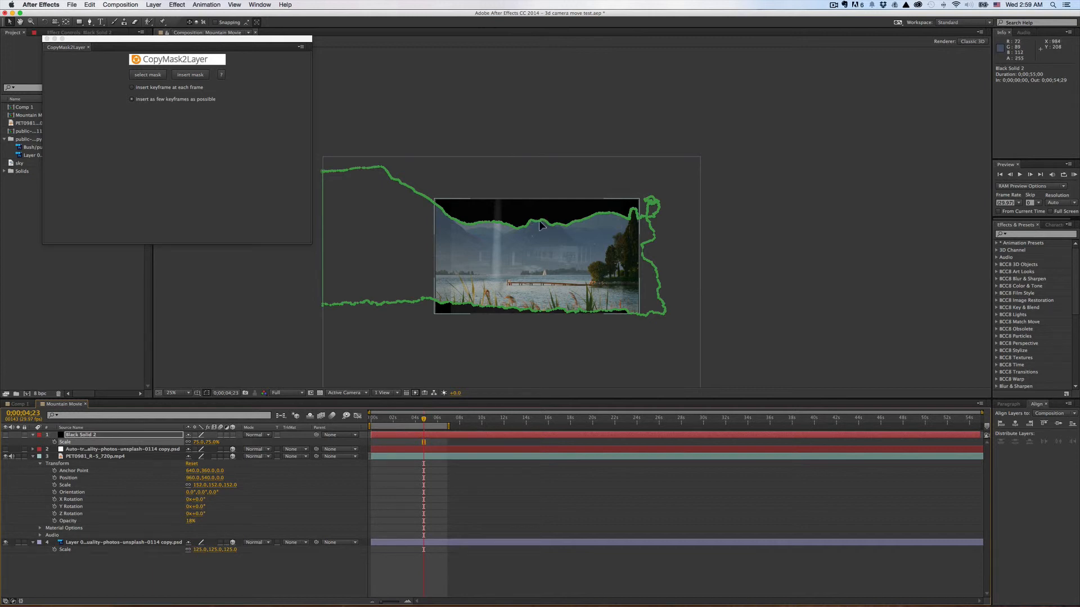
- Pick Mask 17 on Black Solid 2 as the mask to copy in CopyMask2Layer
left_click(101, 436)
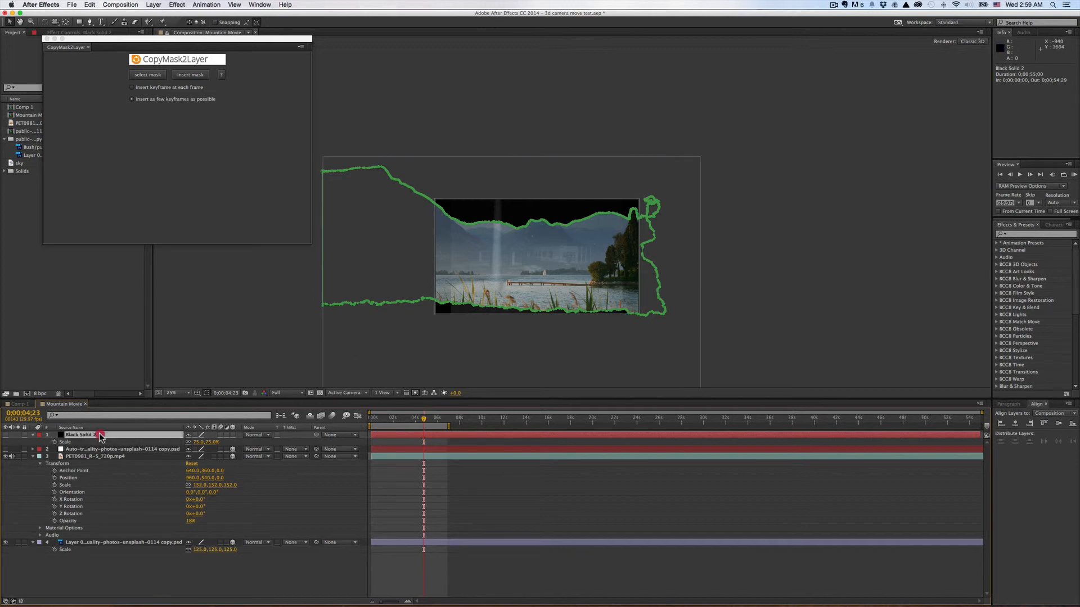
left_click(33, 435)
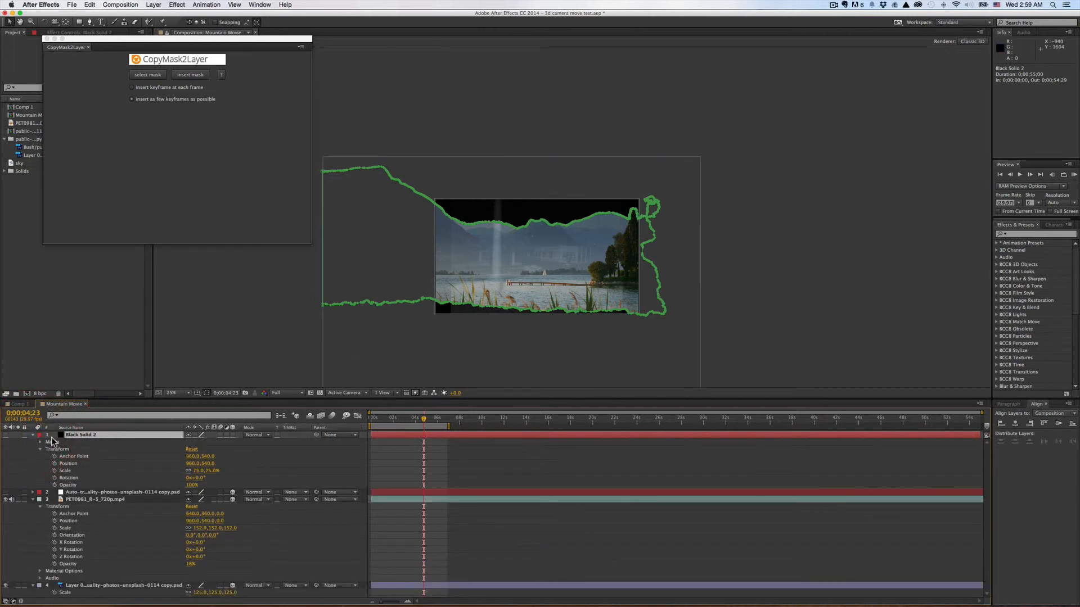
left_click(40, 442)
left_click(68, 449)
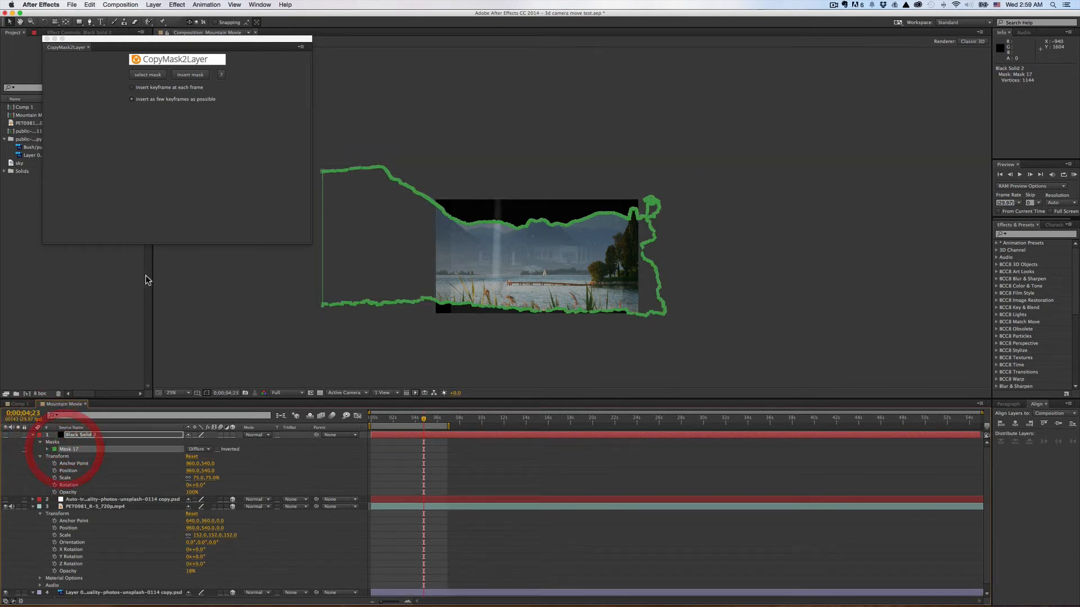
left_click(149, 75)
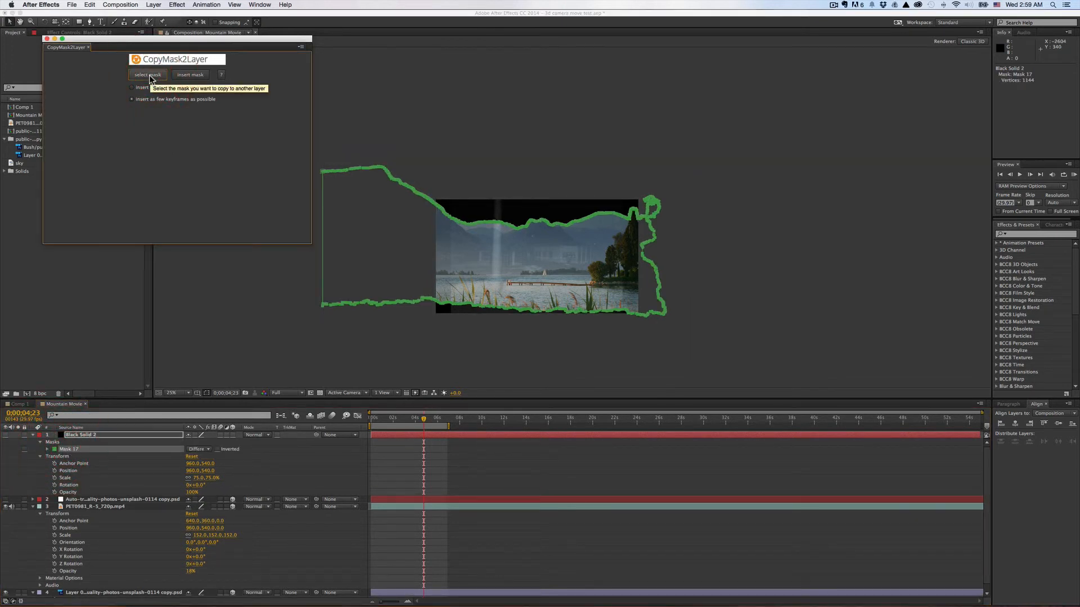
- Insert the picked Black Solid 2 mask into the PET0981_R-S_720p.mp4 layer with as few keyframes as possible, and close CopyMask2Layer
left_click(101, 508)
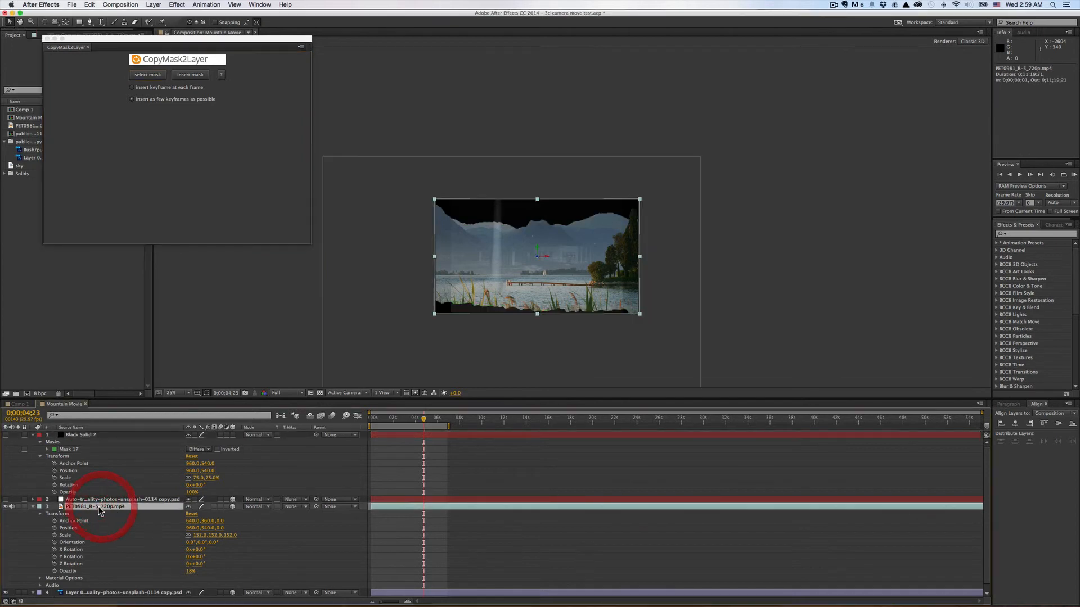
left_click(189, 75)
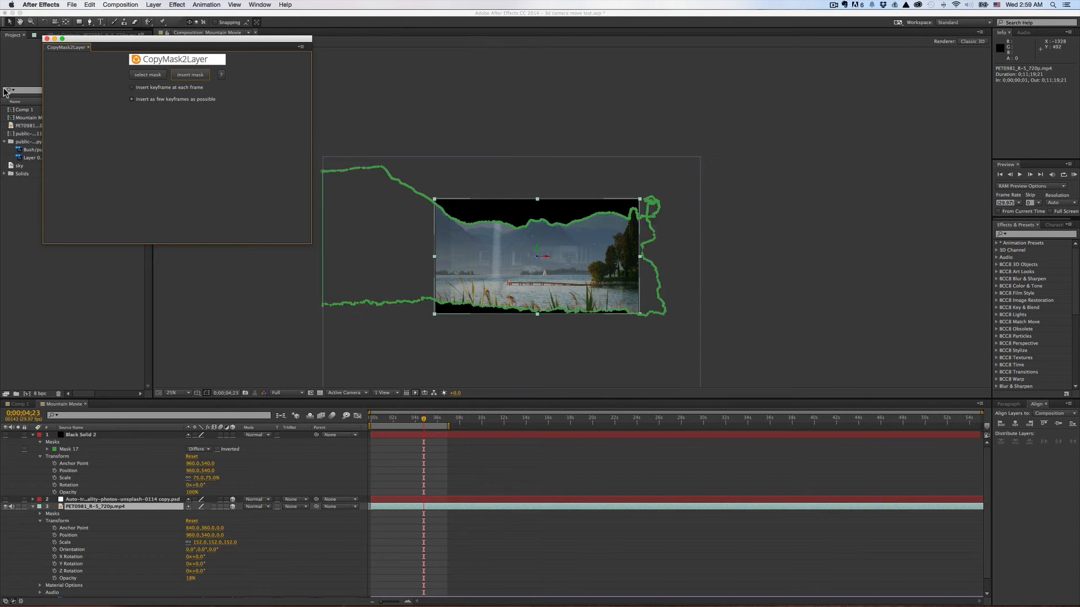
left_click(46, 38)
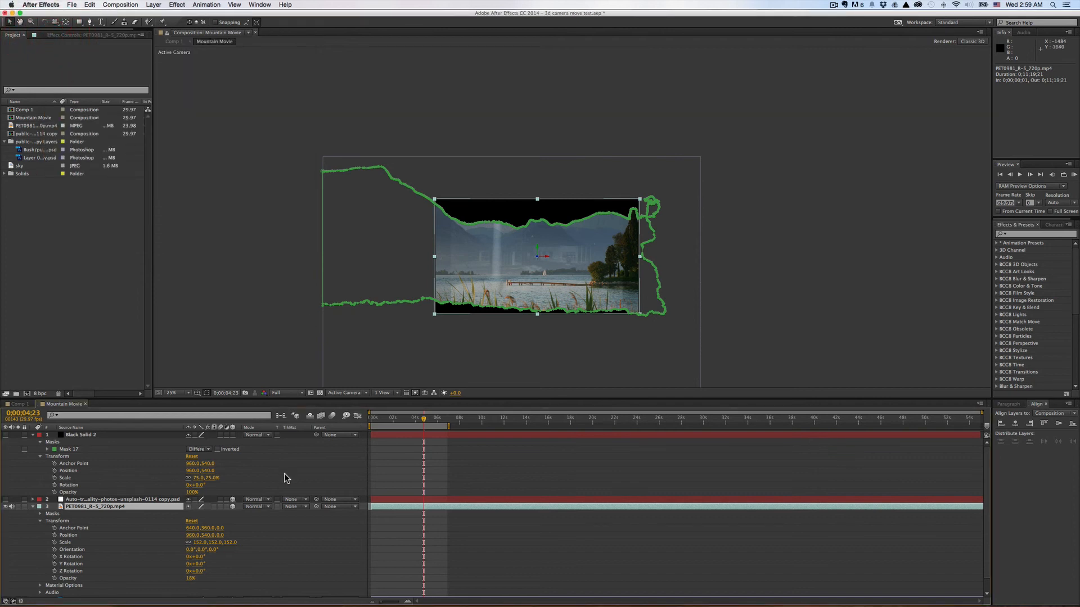
scroll(285, 478, "down", 1)
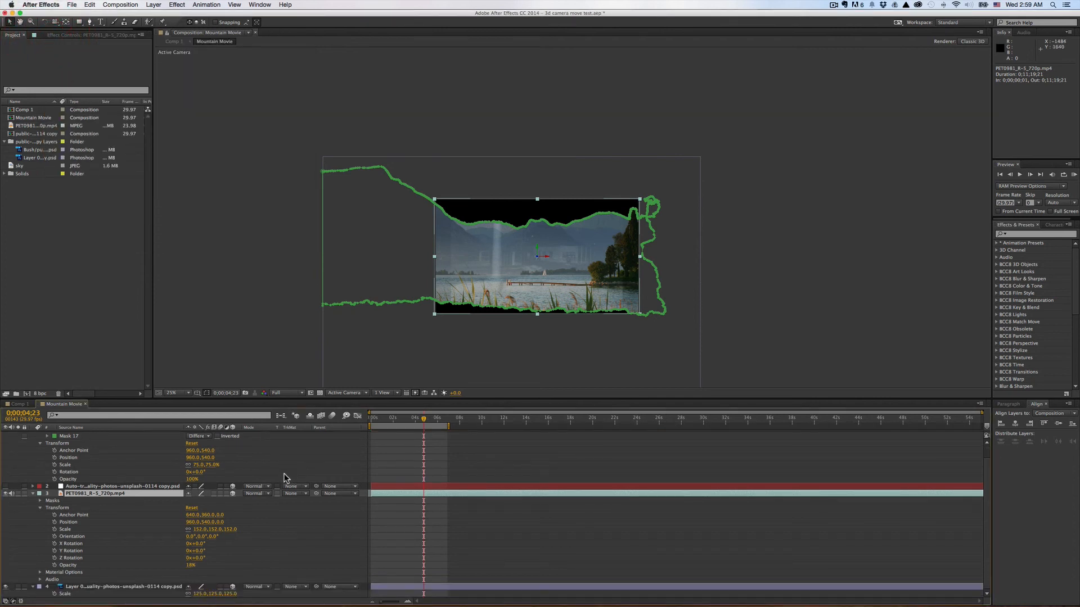